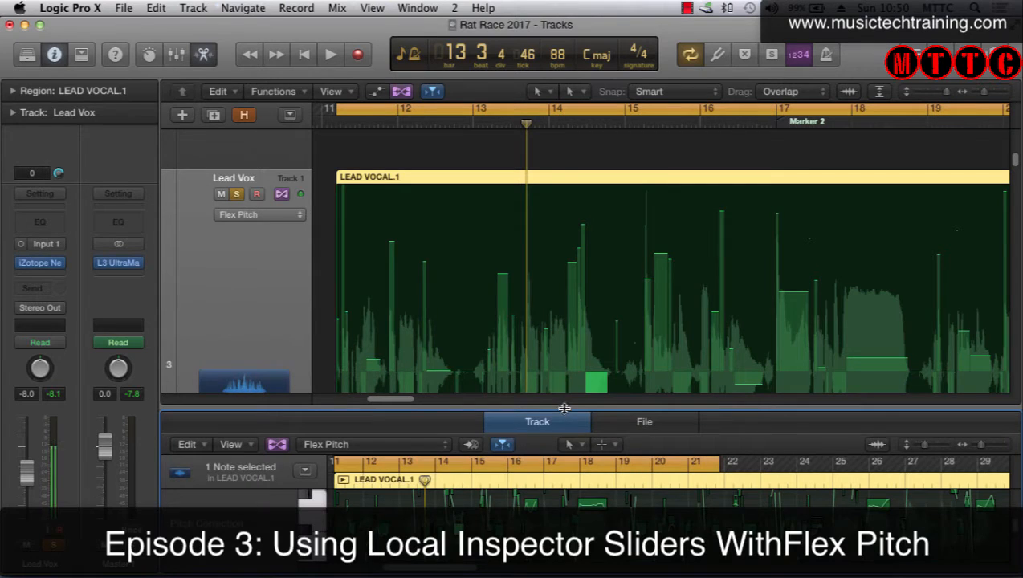
Step: Enlarge the audio track editor to nearly the full window height and bring the LEAD VOCAL.1 pitch notes into view
drag(564, 408, 579, 85)
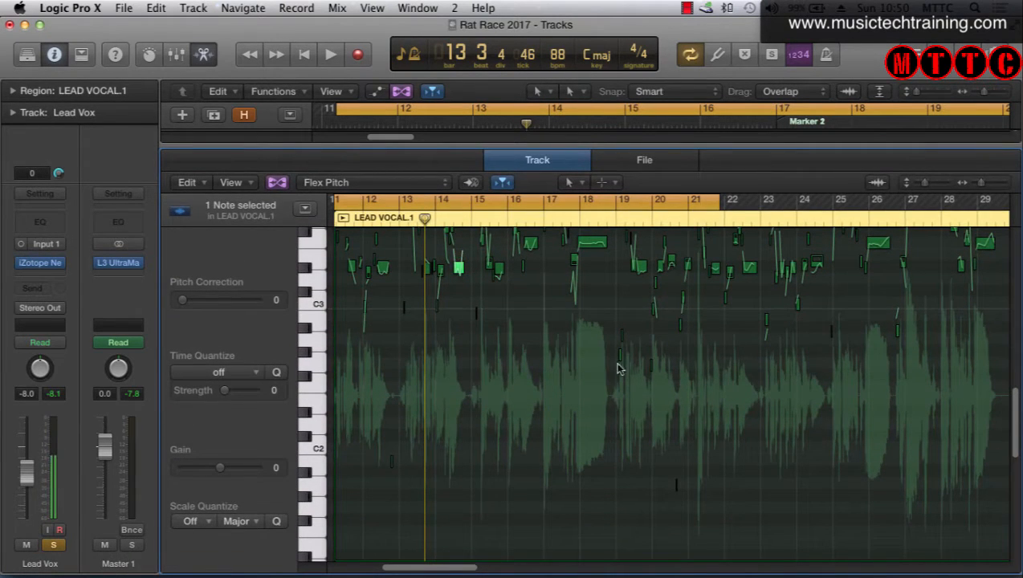
scroll(615, 366, up, 6)
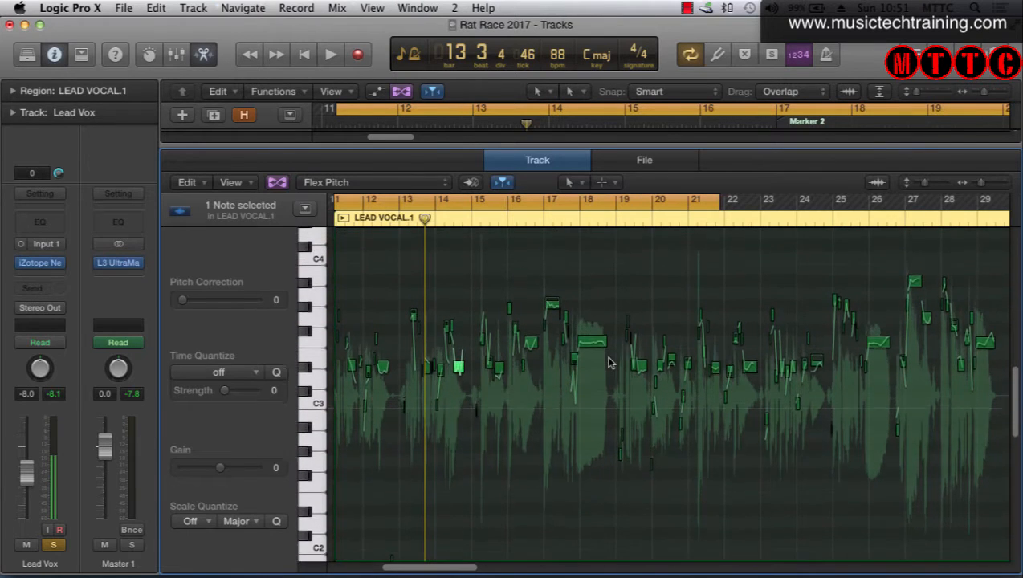
scroll(608, 363, up, 2)
scroll(607, 365, down, 3)
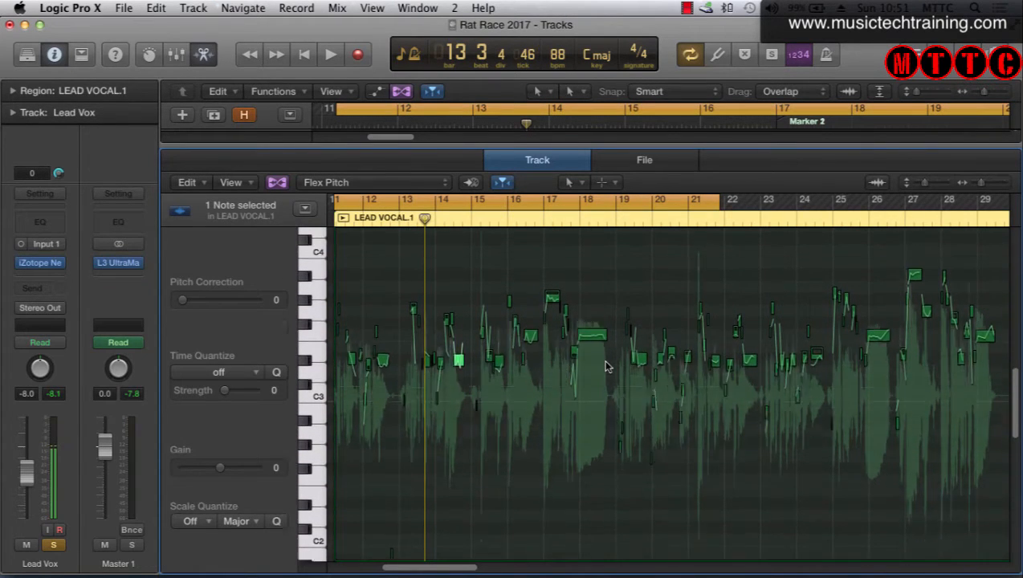
scroll(609, 367, up, 3)
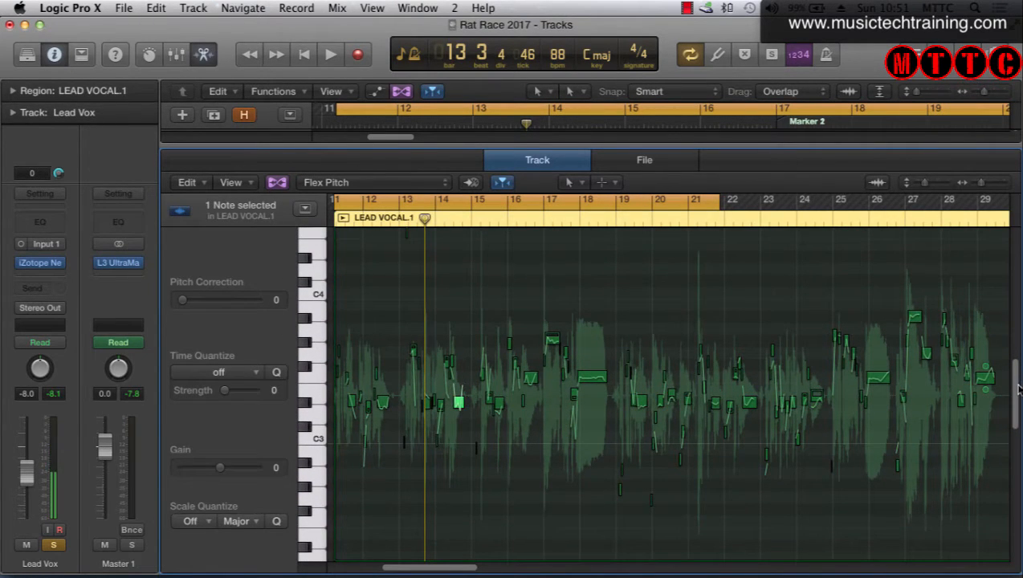
drag(1018, 389, 1007, 360)
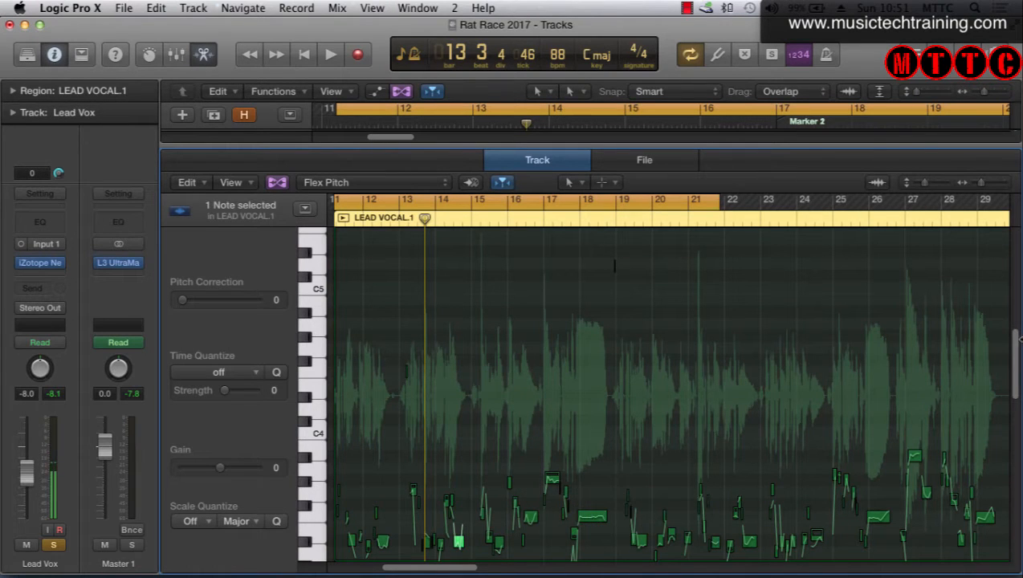
drag(1016, 351, 1014, 374)
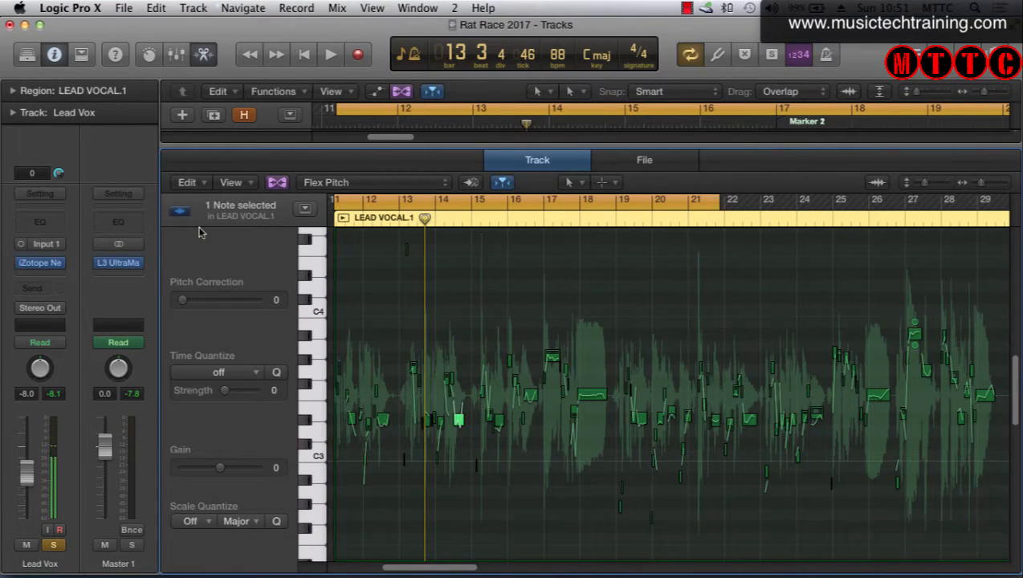
Step: Hide the track editor's local inspector and show it again
key(i)
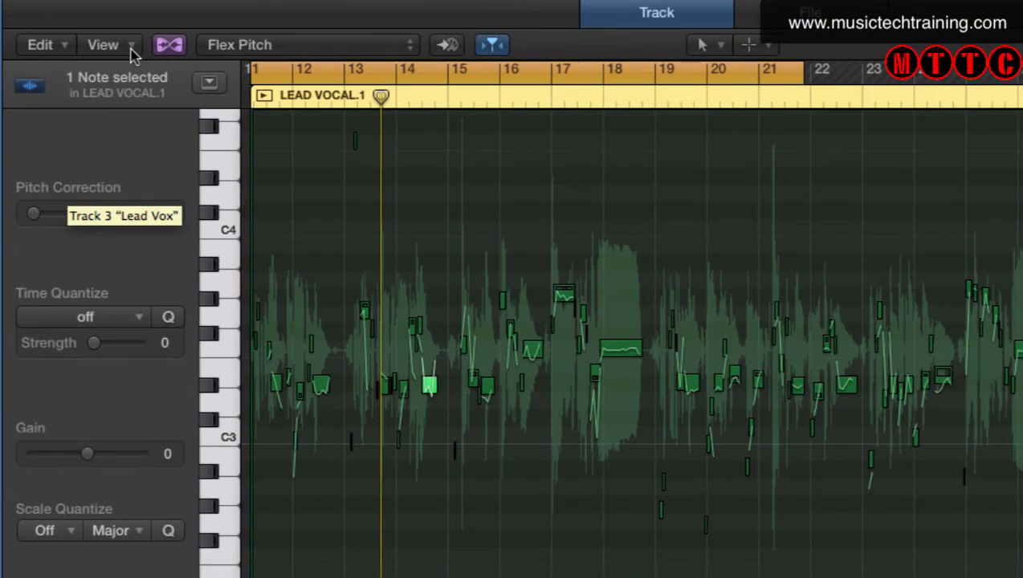
click(132, 46)
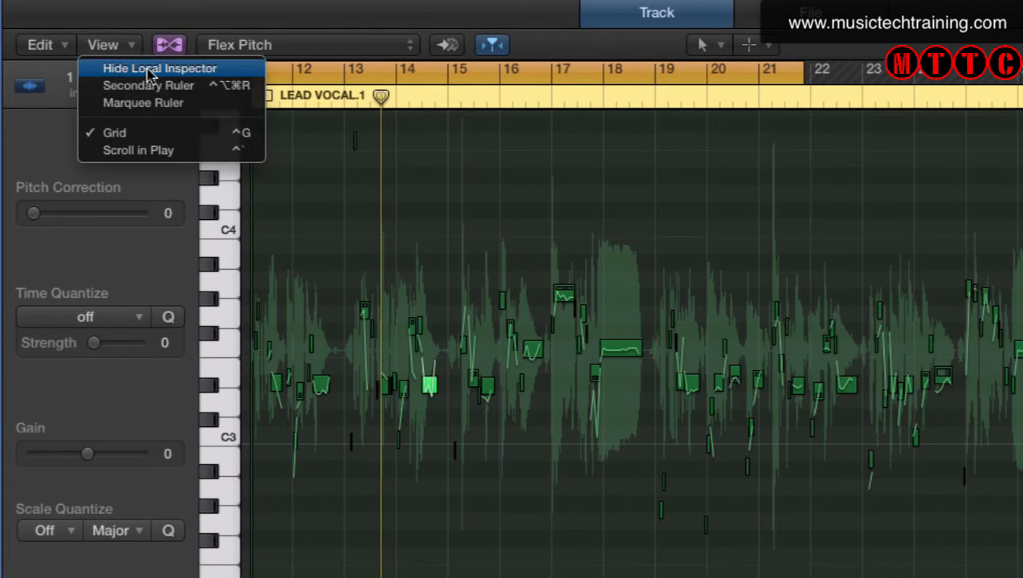
click(149, 71)
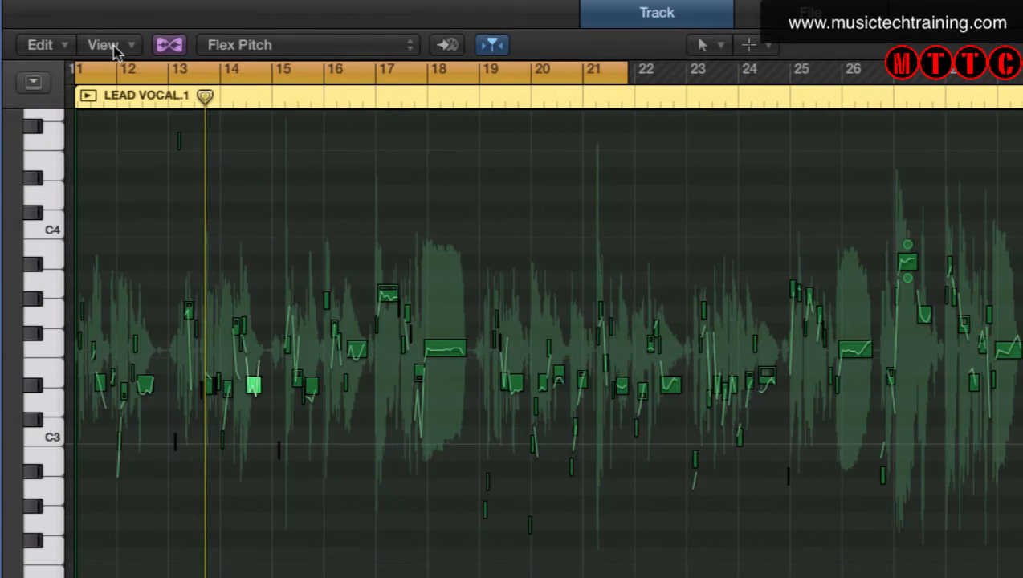
click(117, 48)
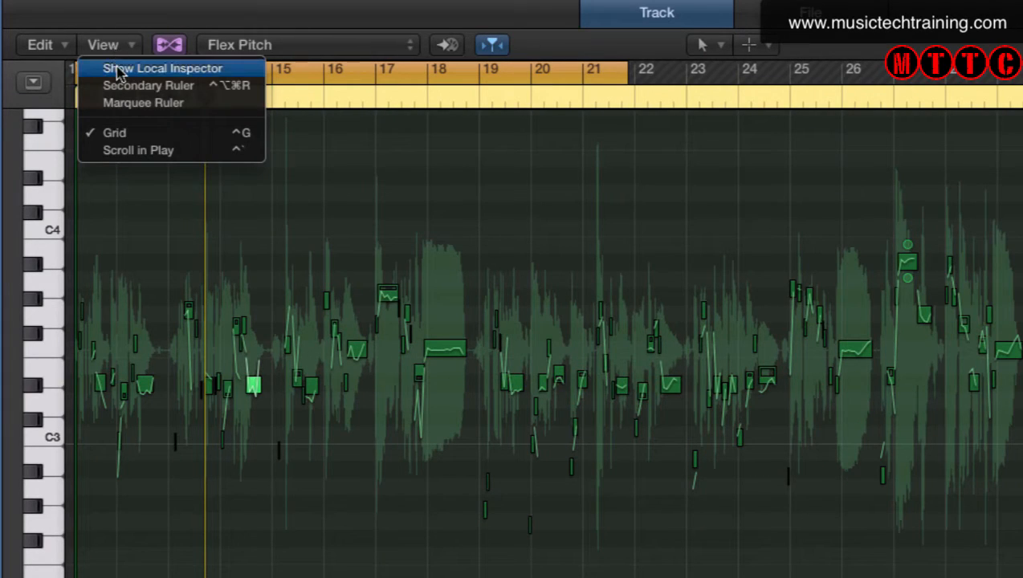
click(141, 70)
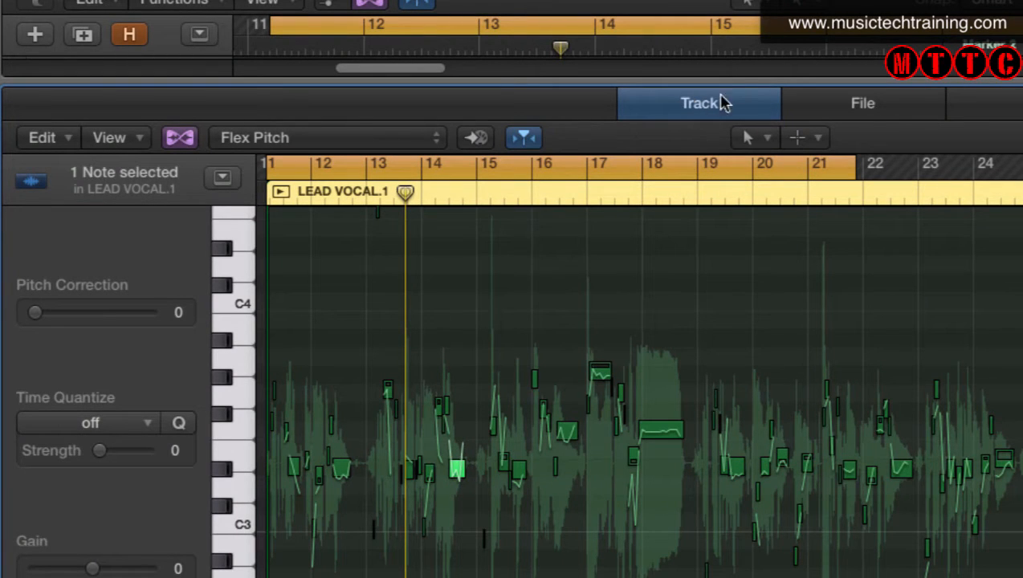
Step: Look at the audio in the File view, return to the Track view, and toggle flex off and on with Flex Pitch selected
click(865, 106)
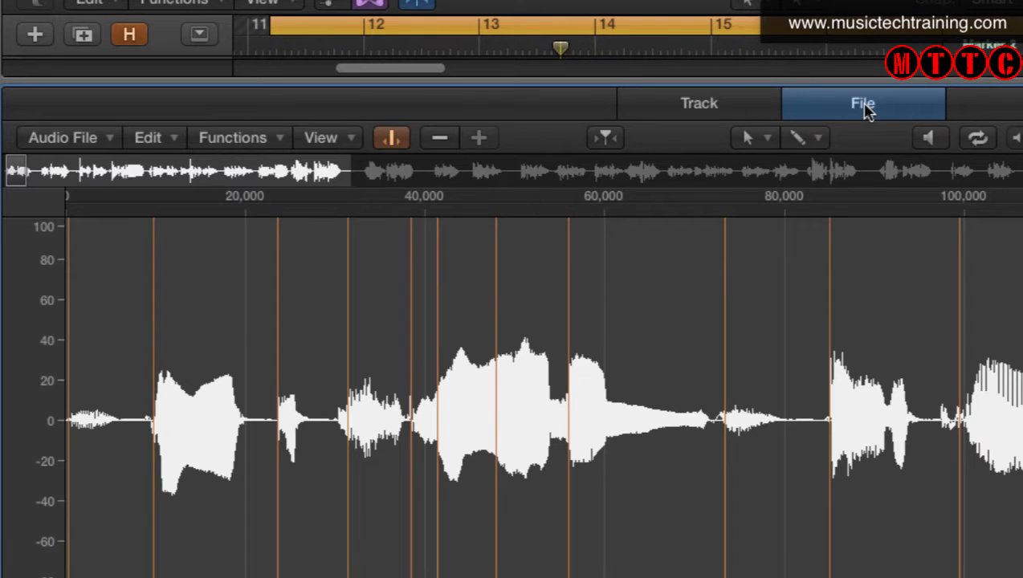
click(696, 105)
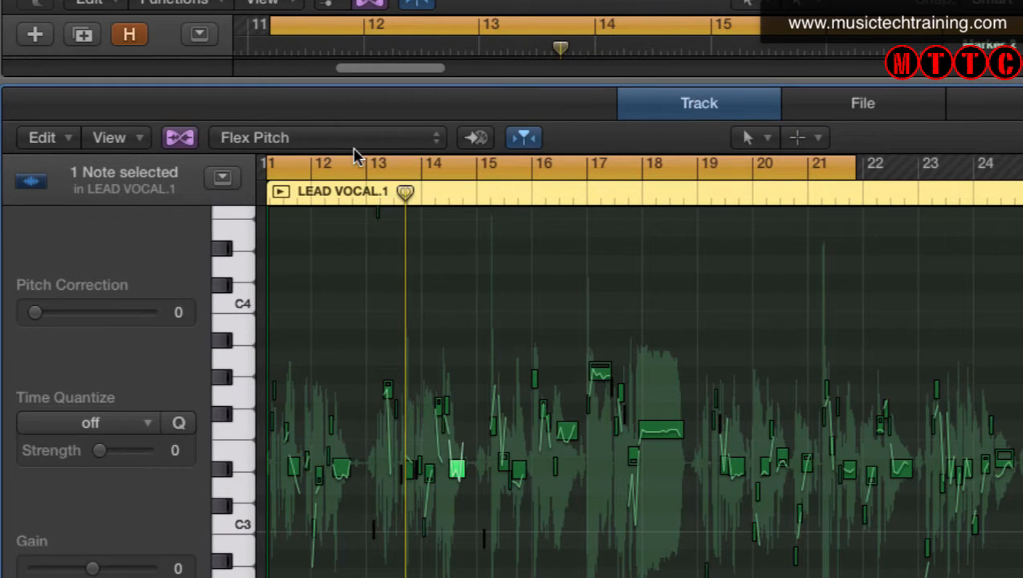
click(182, 139)
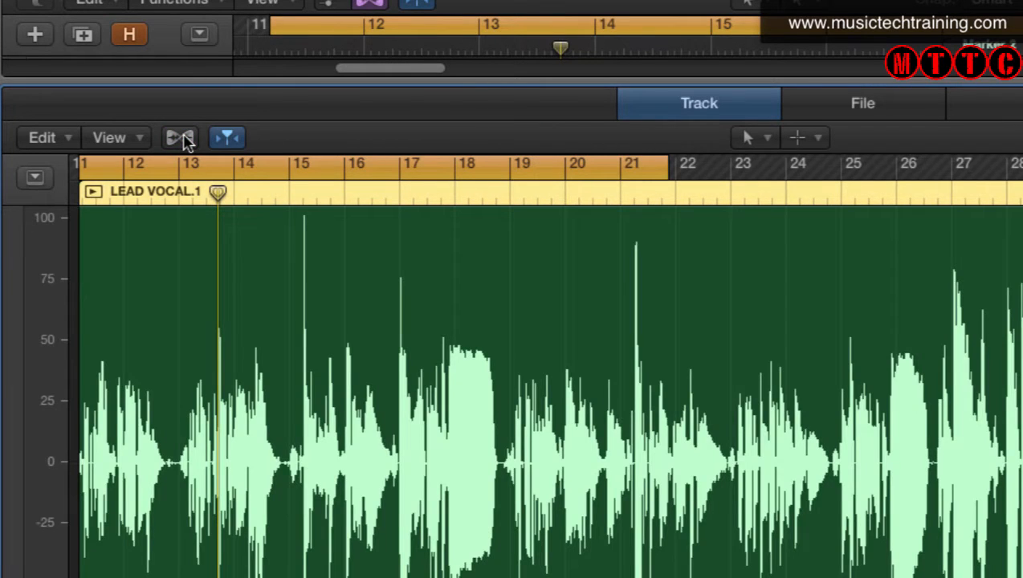
click(182, 139)
click(281, 142)
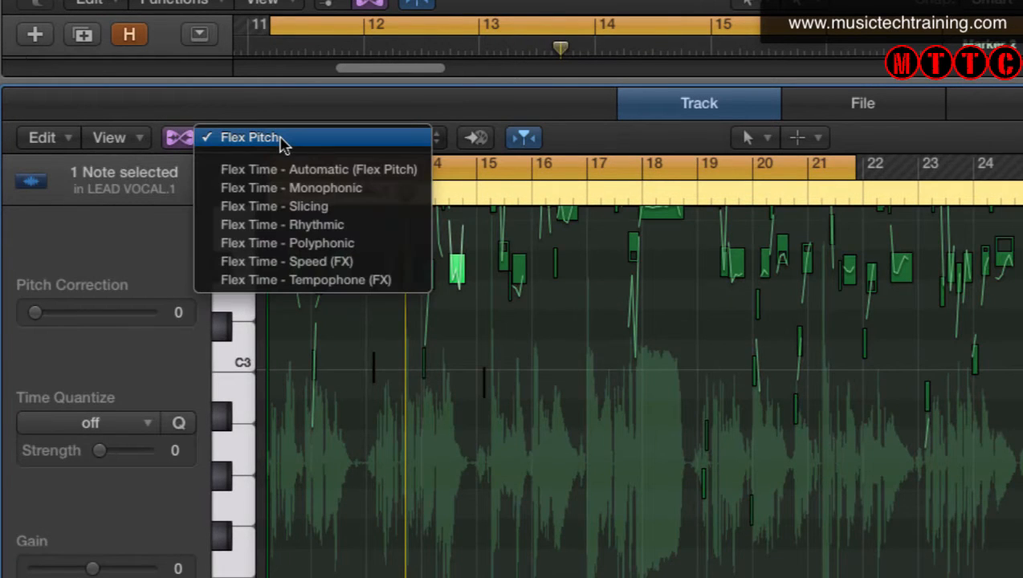
click(281, 141)
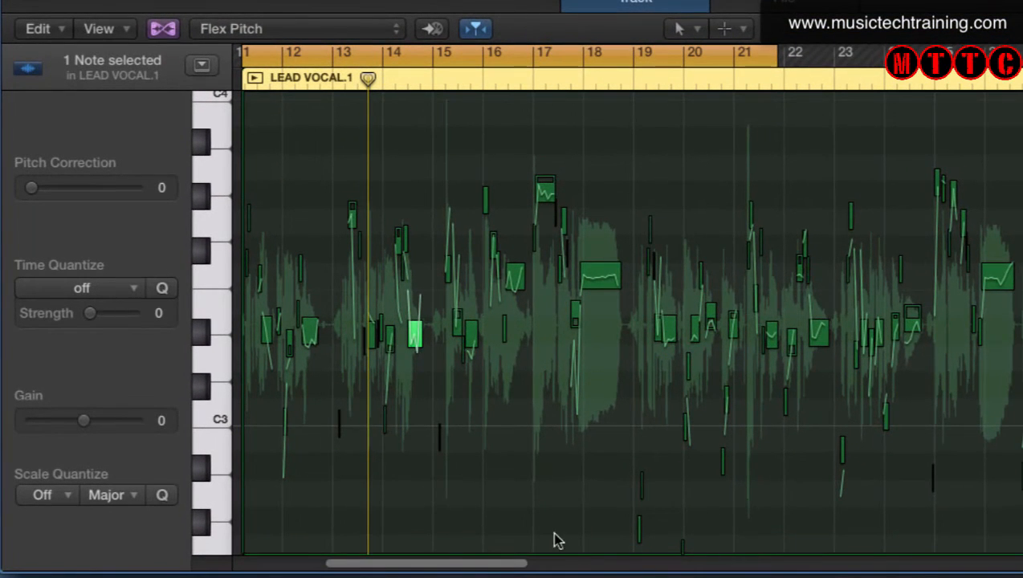
Step: Play back the opening phrase of the lead vocal through bar 12 with its notes magnified
drag(490, 577, 466, 565)
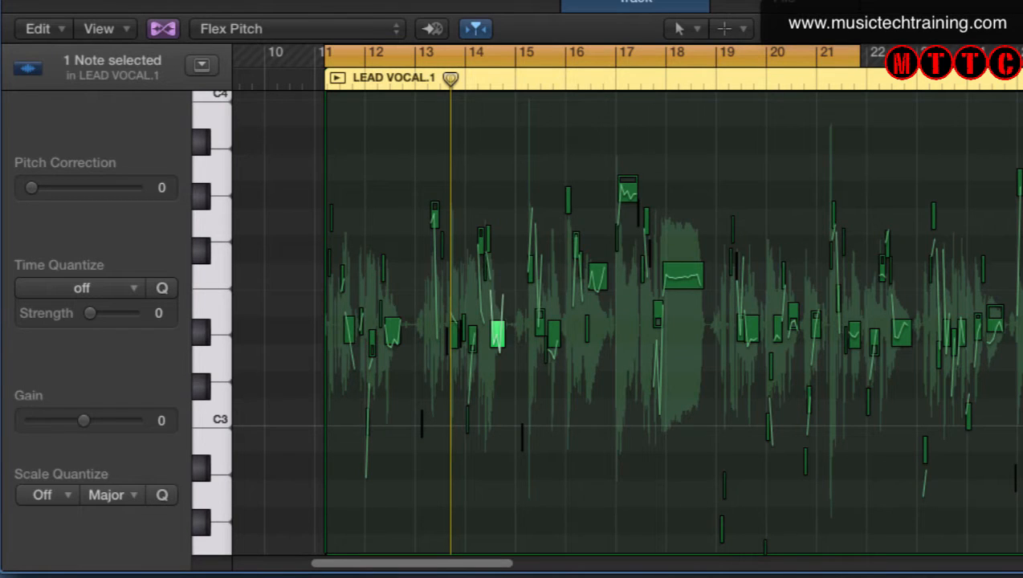
key(super+Right)
key(super+Right)
key(super+Right)
key(super+Right)
key(super+Right)
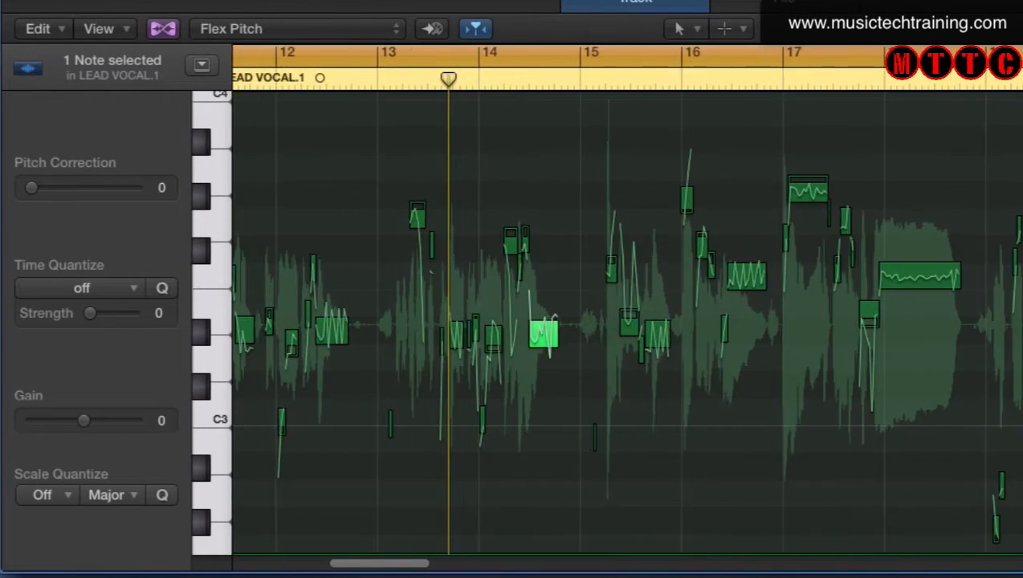
key(super+Right)
key(super+Right)
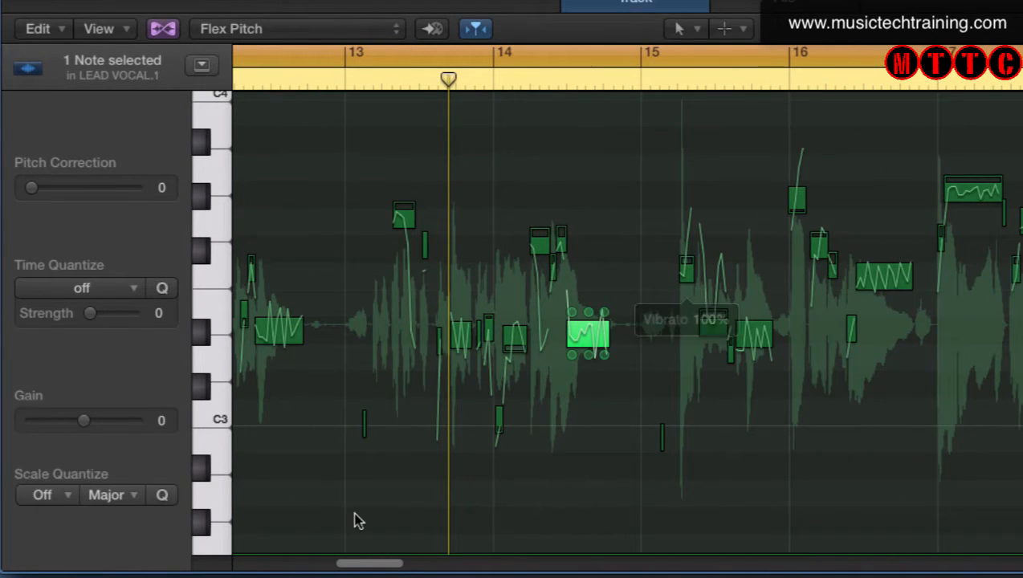
drag(388, 562, 373, 566)
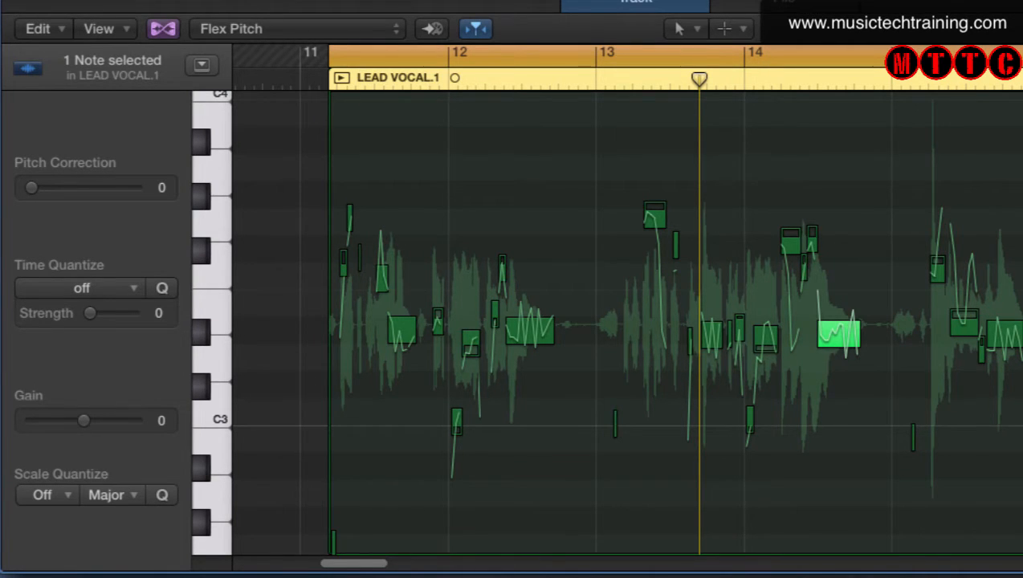
key(super+Right)
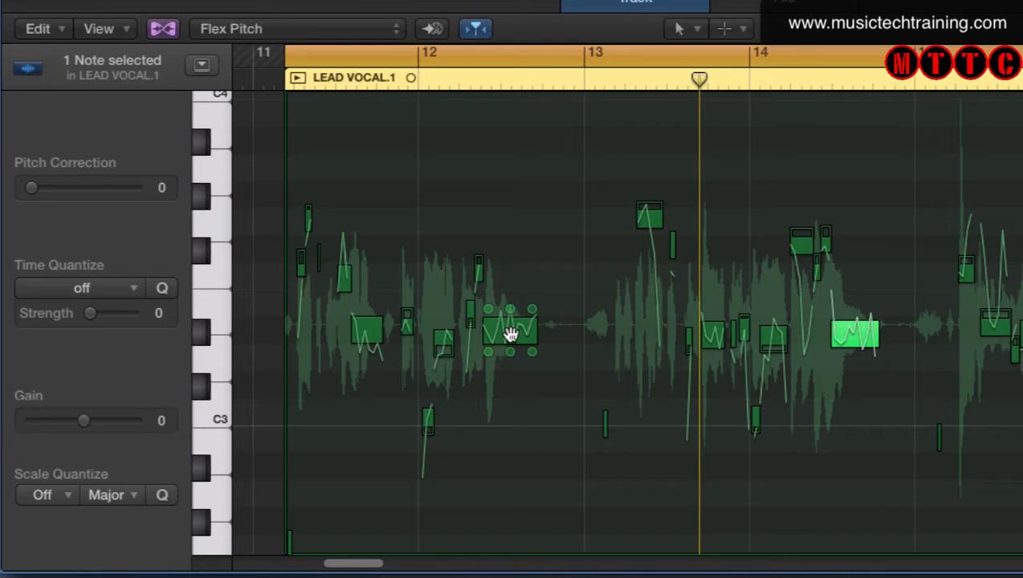
key(space)
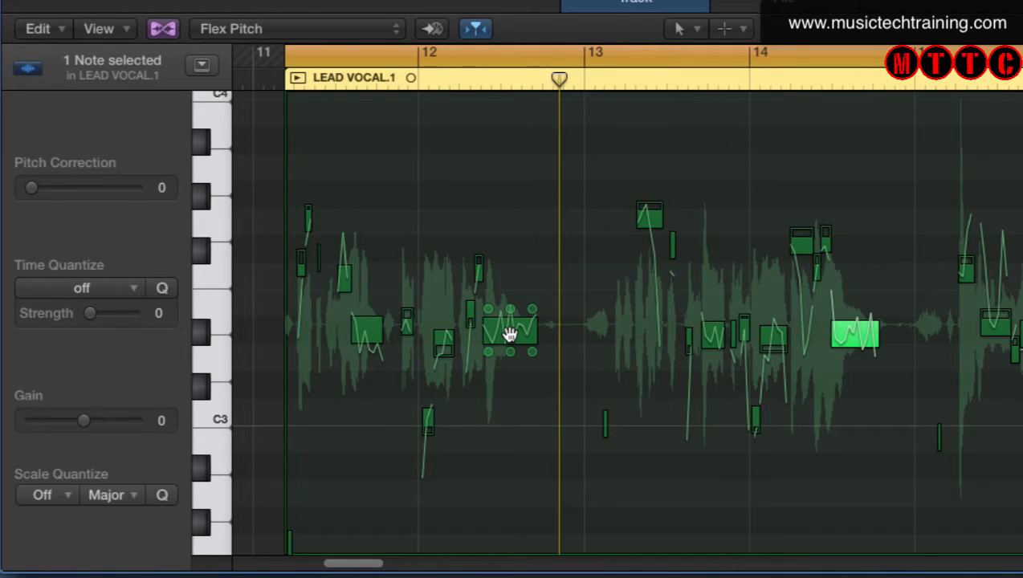
Step: Raise the last note of the opening phrase, in bar 12, to A3 and play the phrase
drag(510, 335, 523, 158)
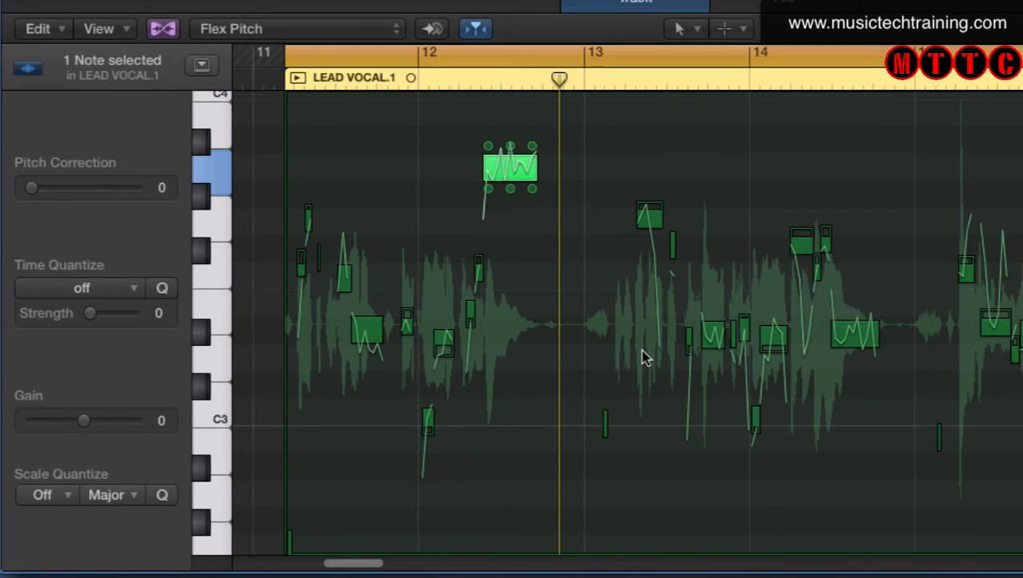
key(space)
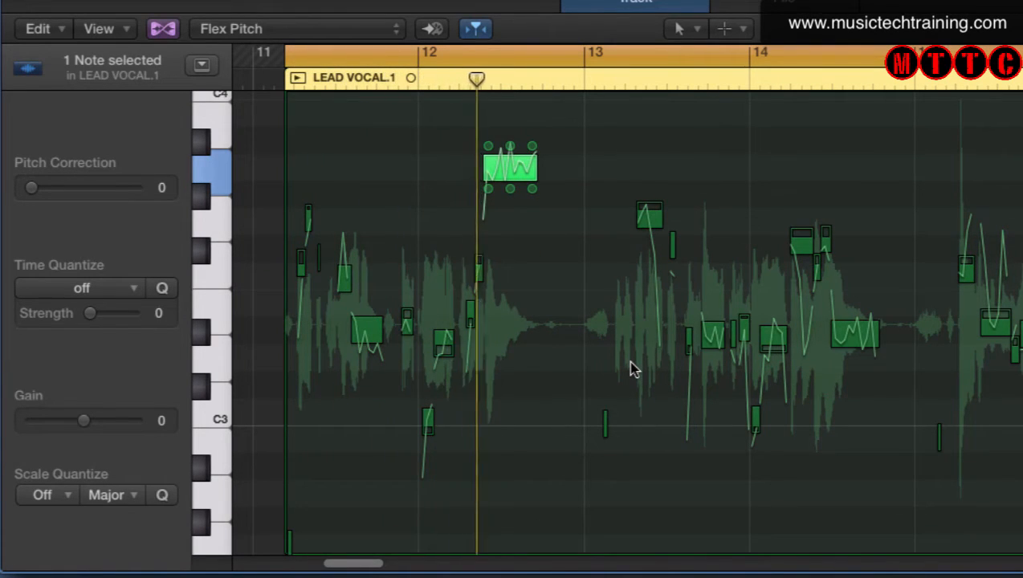
key(space)
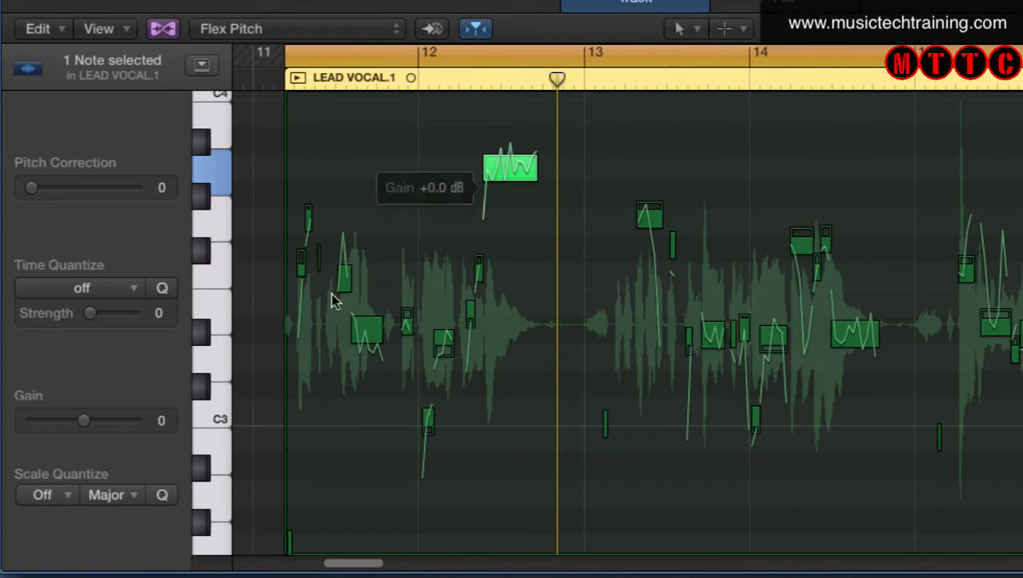
Step: Set the raised note in bar 12 back to its original pitch and audition it
right_click(507, 169)
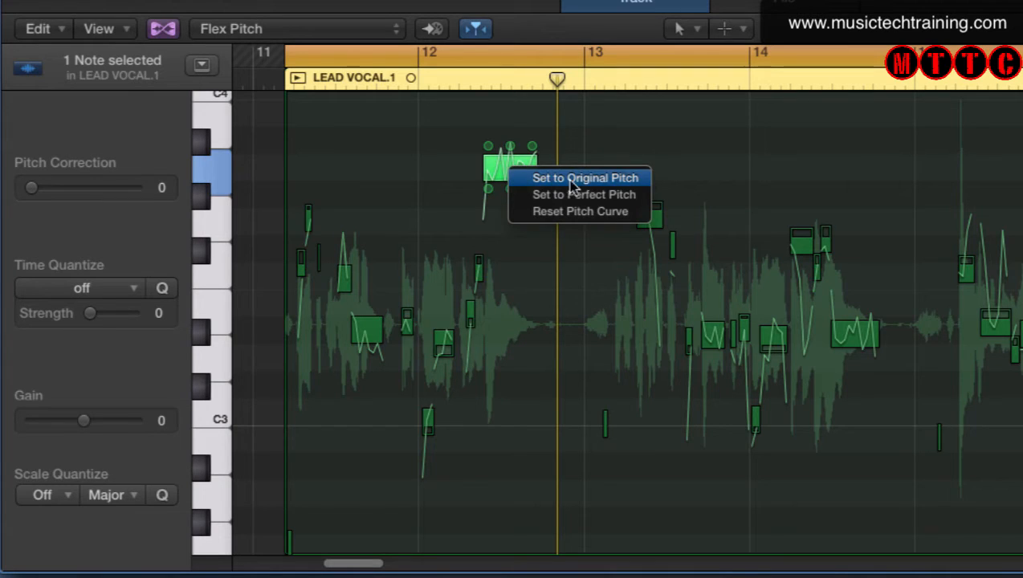
click(631, 181)
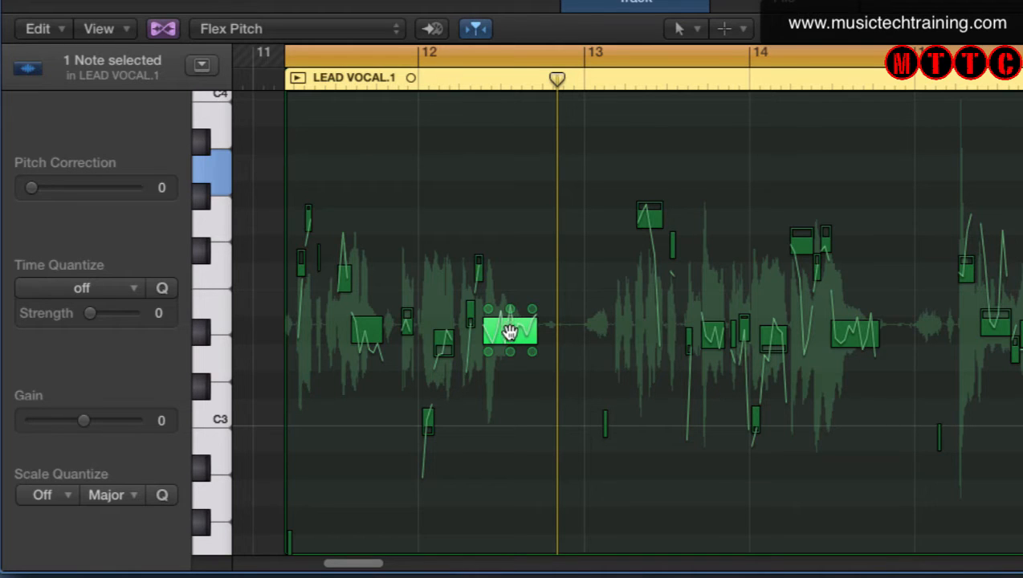
click(510, 333)
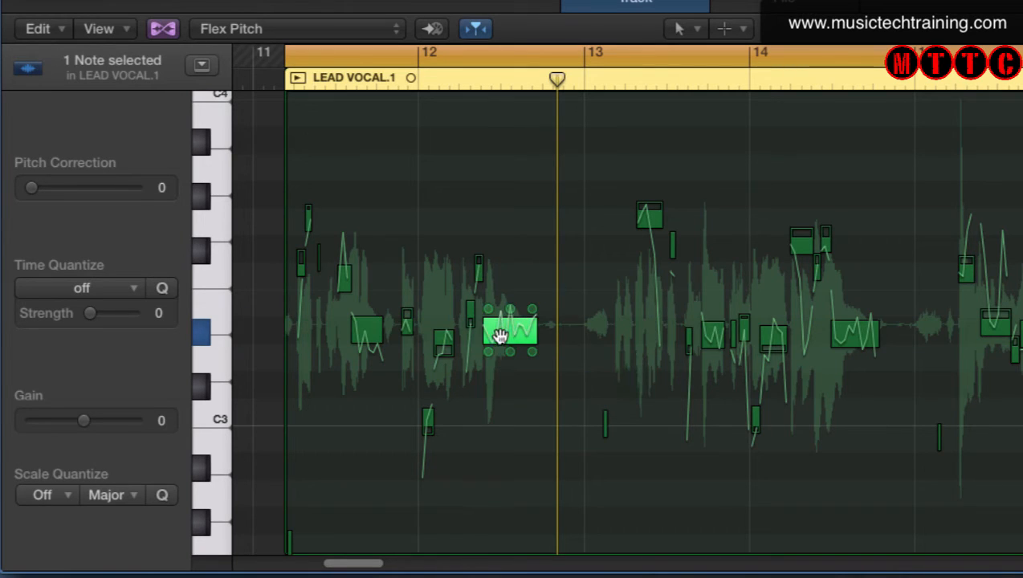
click(514, 336)
click(516, 335)
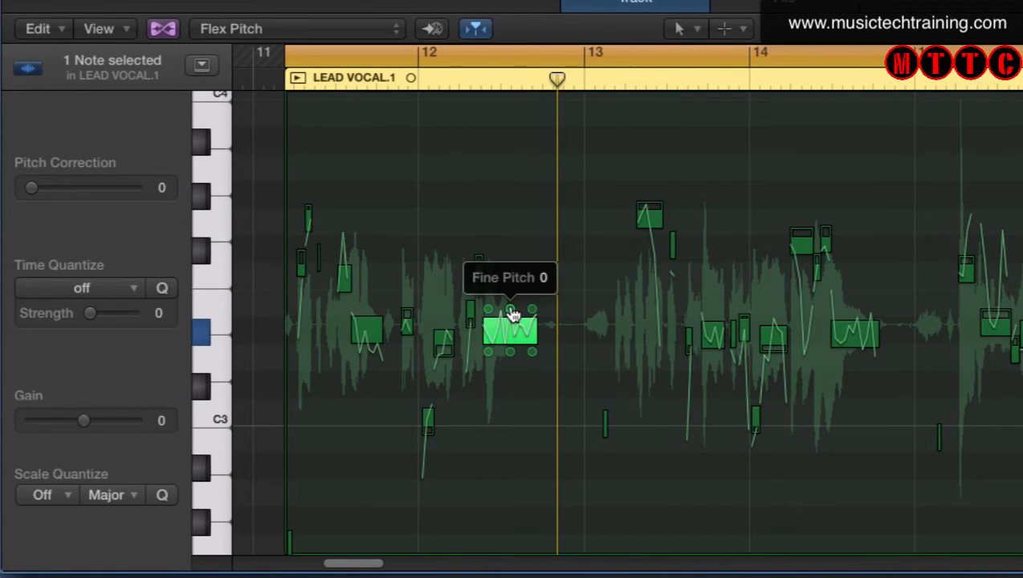
Step: Examine the bar 12 note's Fine Pitch handle and its position and pitch read-out
mouse_move(512, 313)
mouse_down()
mouse_move(512, 300)
mouse_move(511, 320)
mouse_move(519, 306)
mouse_up()
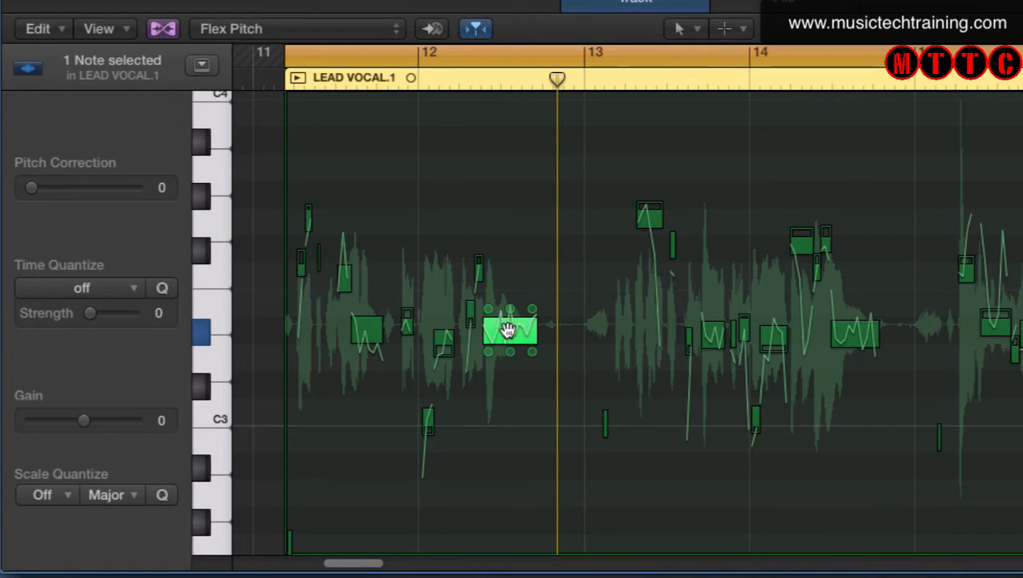
click(508, 331)
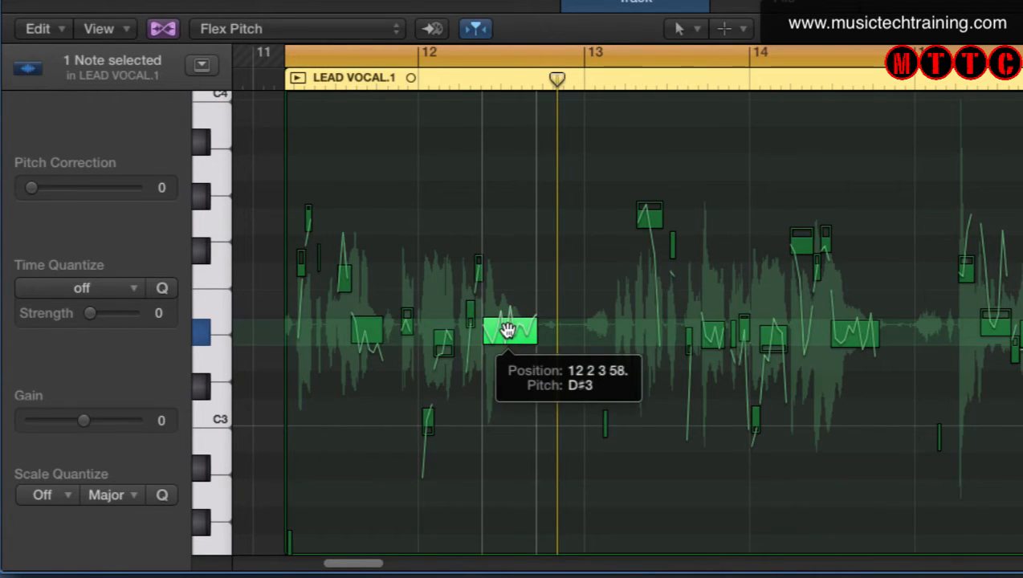
mouse_move(508, 331)
mouse_down()
mouse_move(510, 248)
mouse_move(506, 329)
mouse_up()
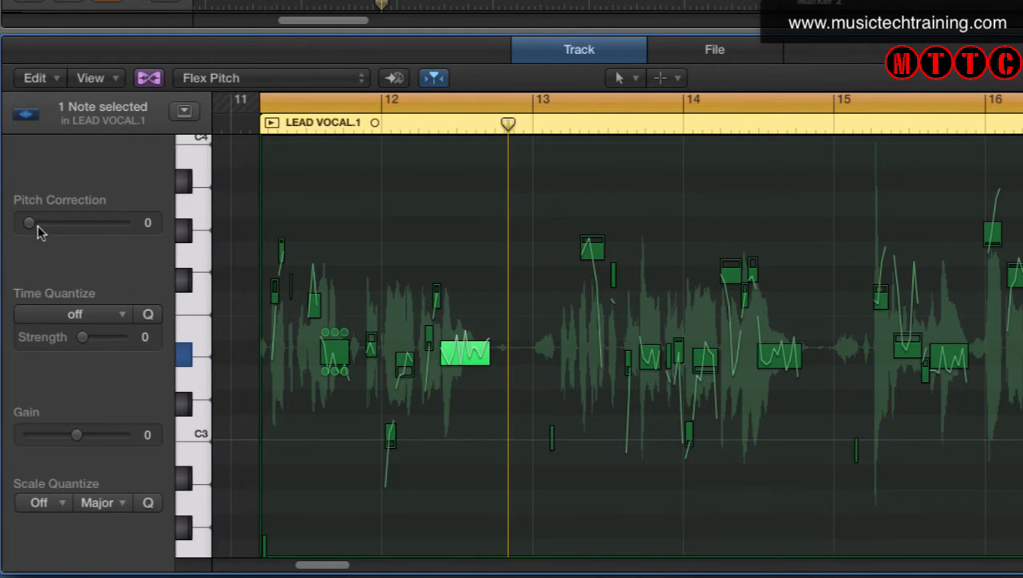
Step: Select the notes of the opening phrase in bars 11 and 12 and raise their Pitch Correction
mouse_move(452, 347)
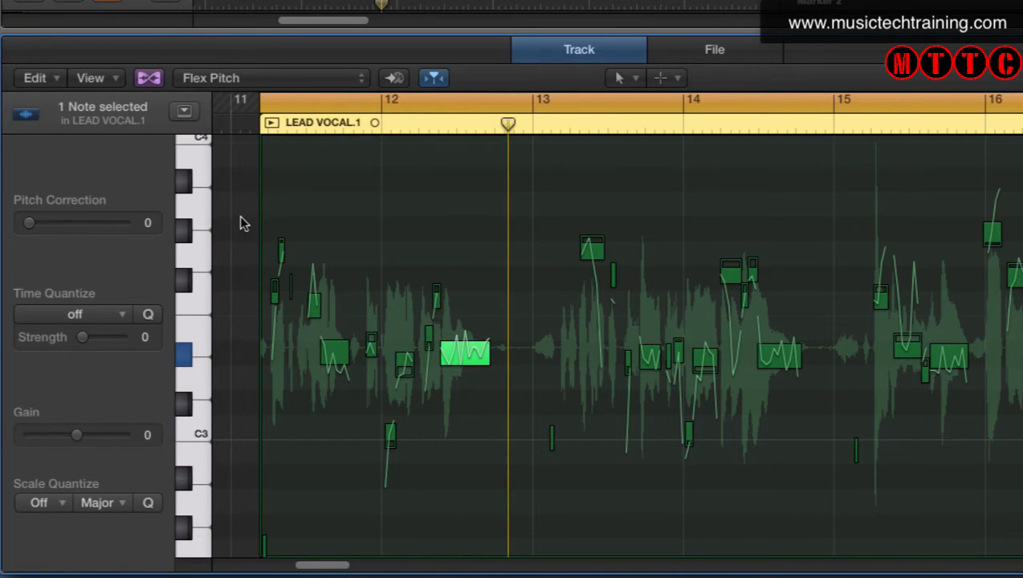
drag(238, 219, 518, 479)
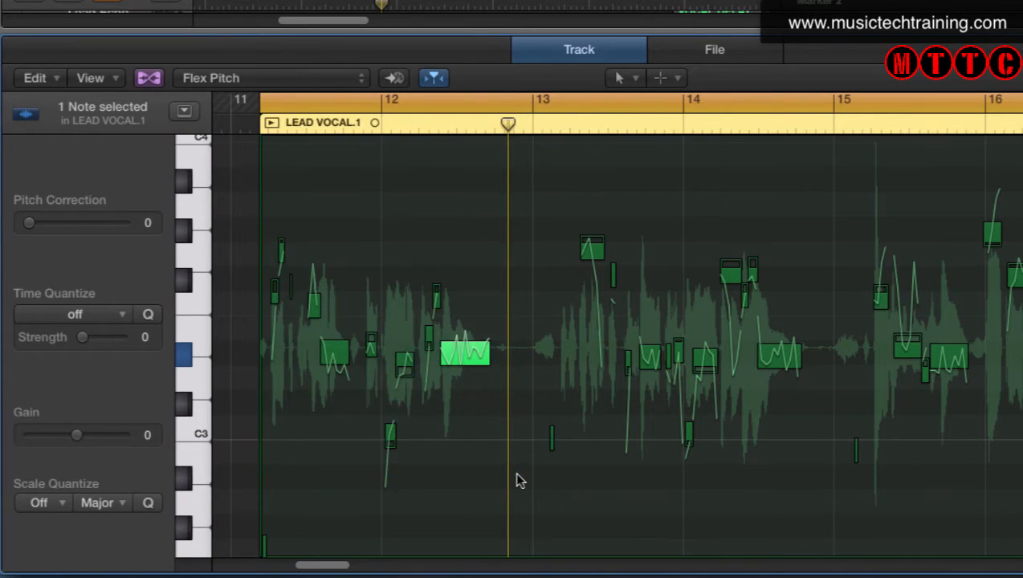
click(432, 438)
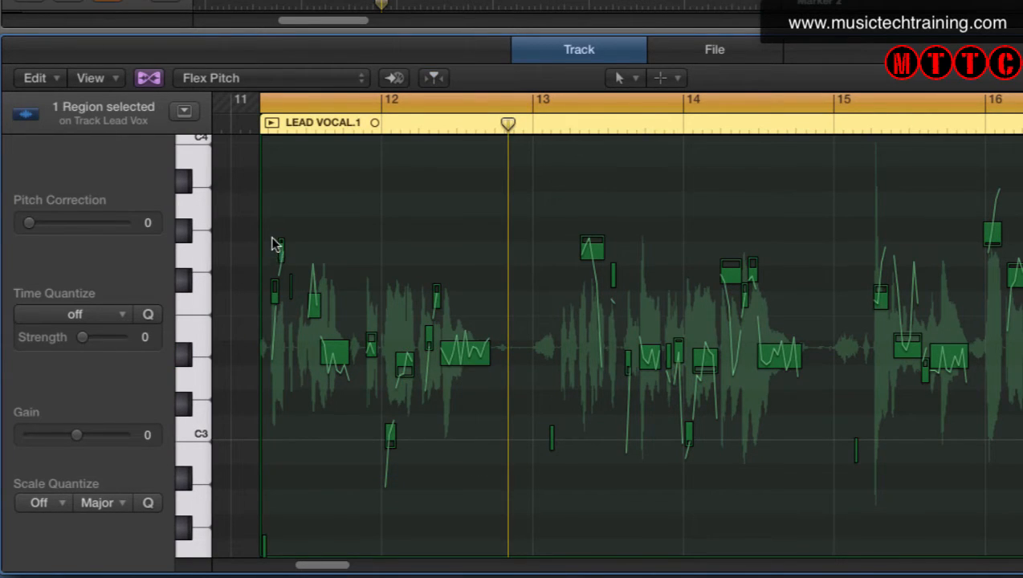
drag(272, 244, 477, 423)
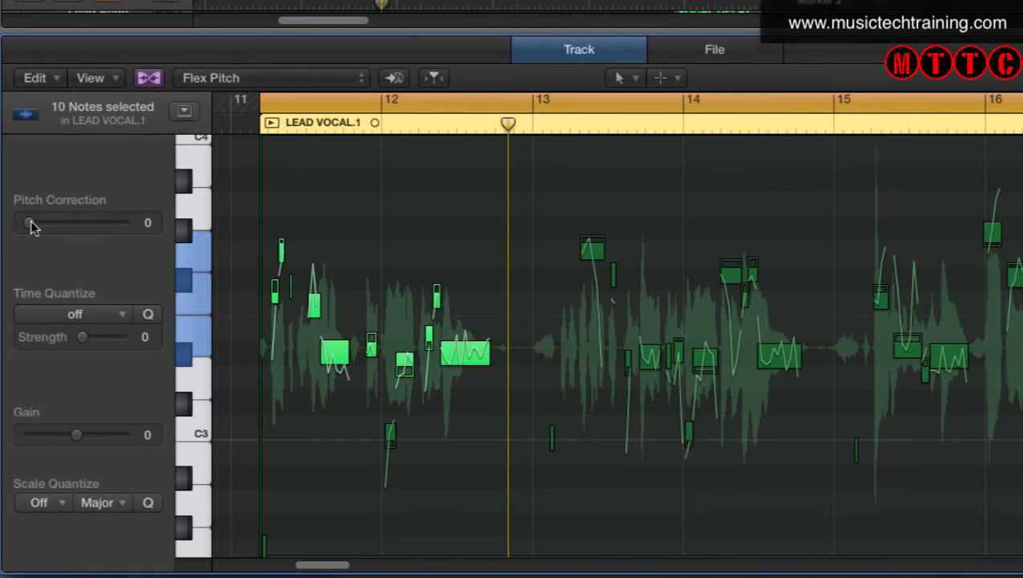
drag(30, 226, 133, 233)
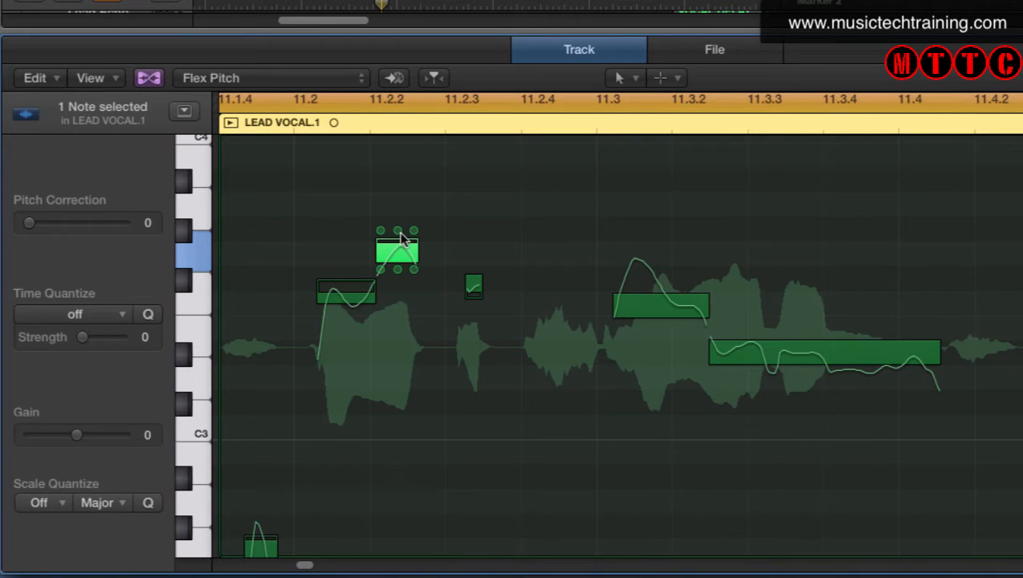
Step: Examine the Fine Pitch handles and the position and pitch read-outs of the first notes in bar 11
mouse_move(398, 236)
click(390, 255)
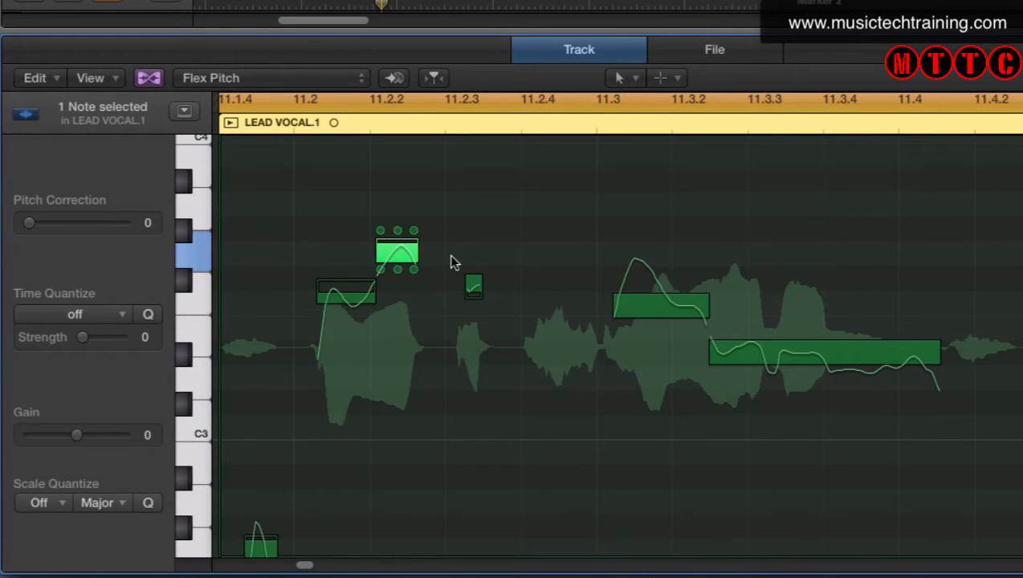
click(402, 256)
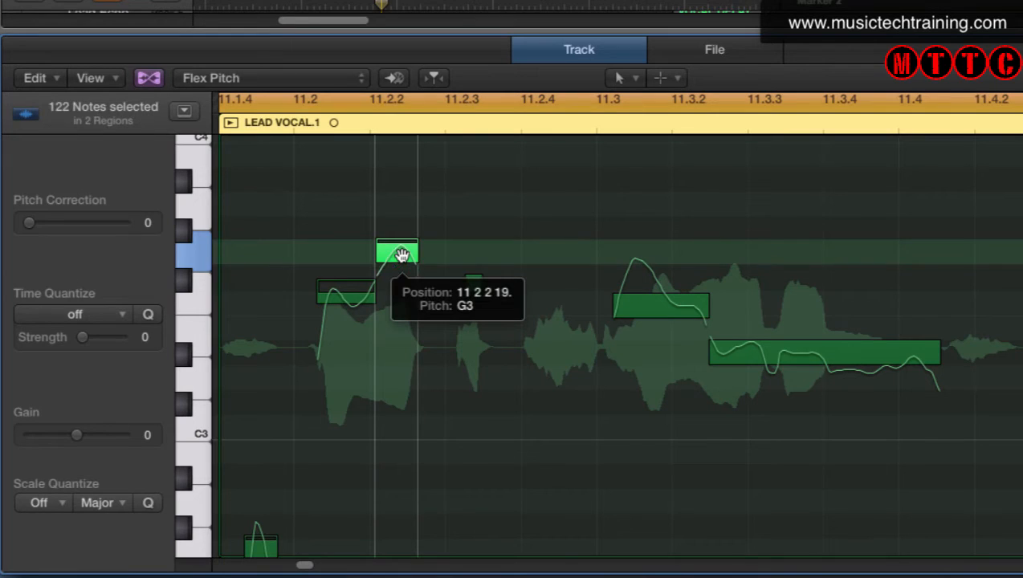
click(347, 291)
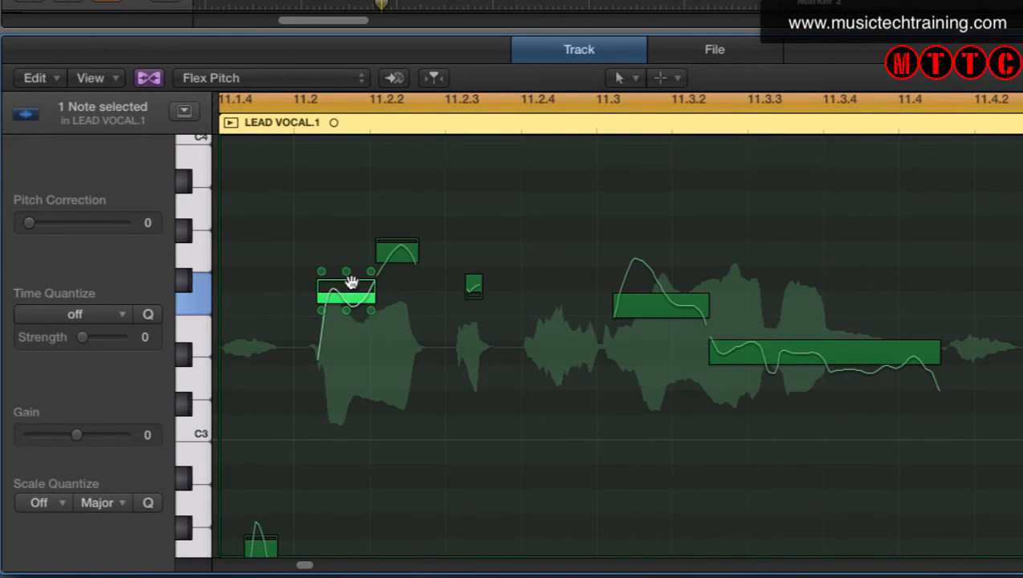
click(347, 276)
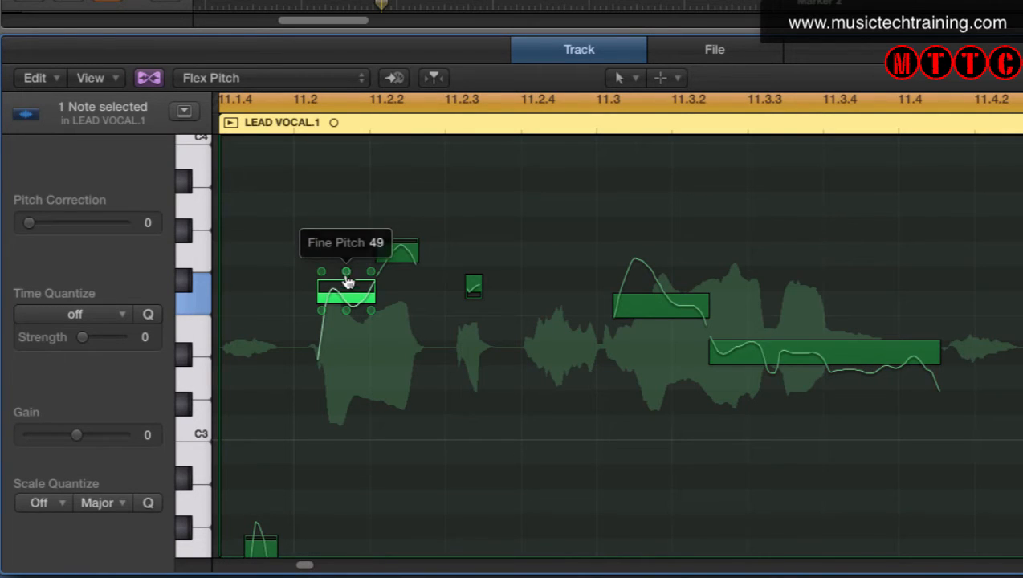
click(351, 295)
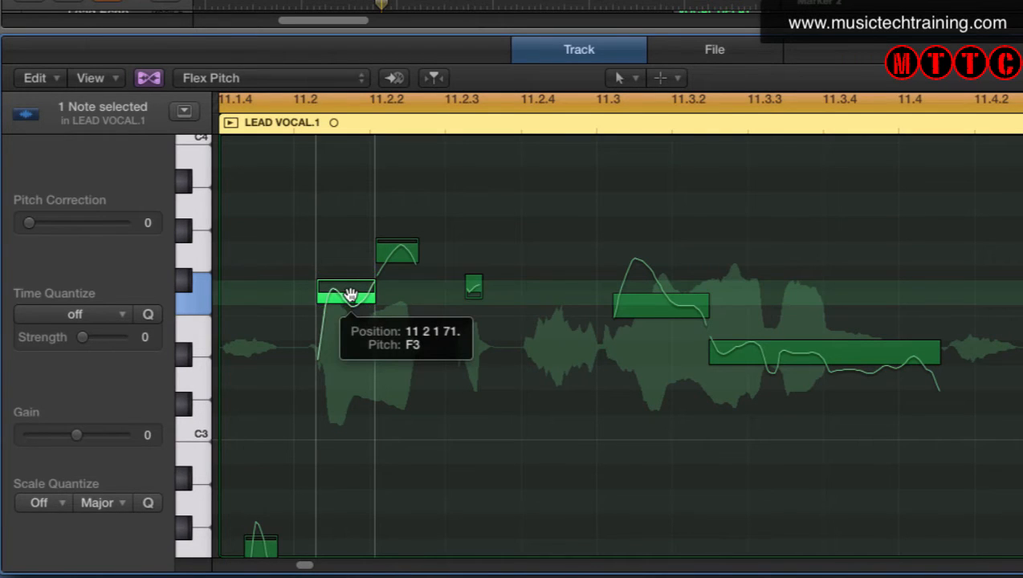
click(661, 305)
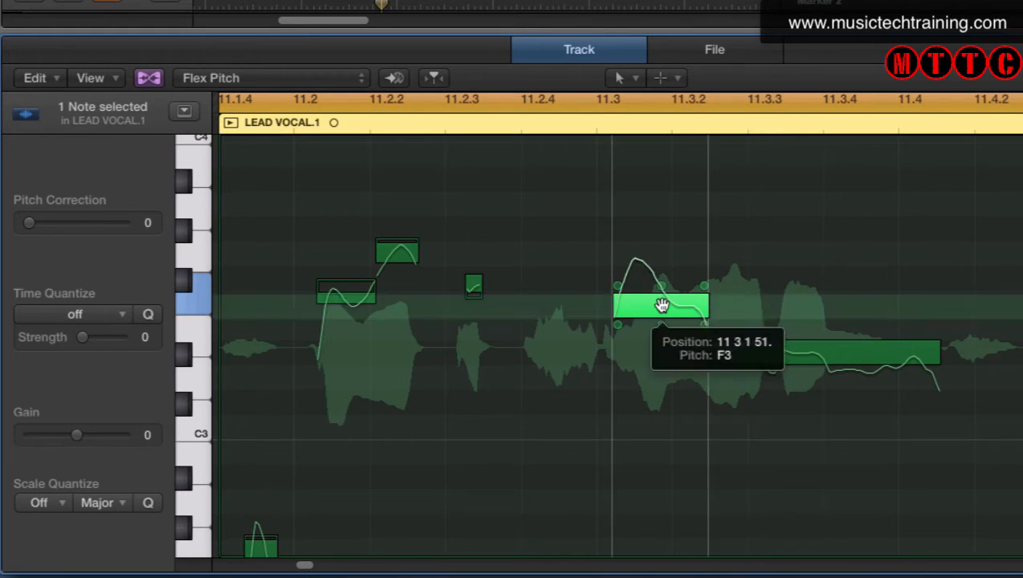
click(661, 306)
mouse_move(663, 291)
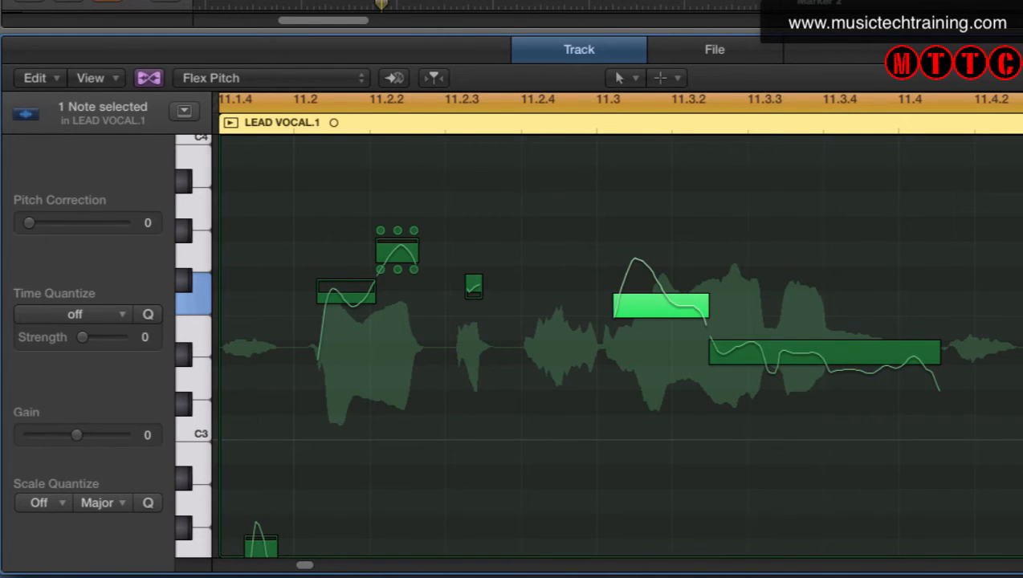
Step: Select the six notes in bar 11 and set their Pitch Correction to 50
drag(1016, 549, 298, 233)
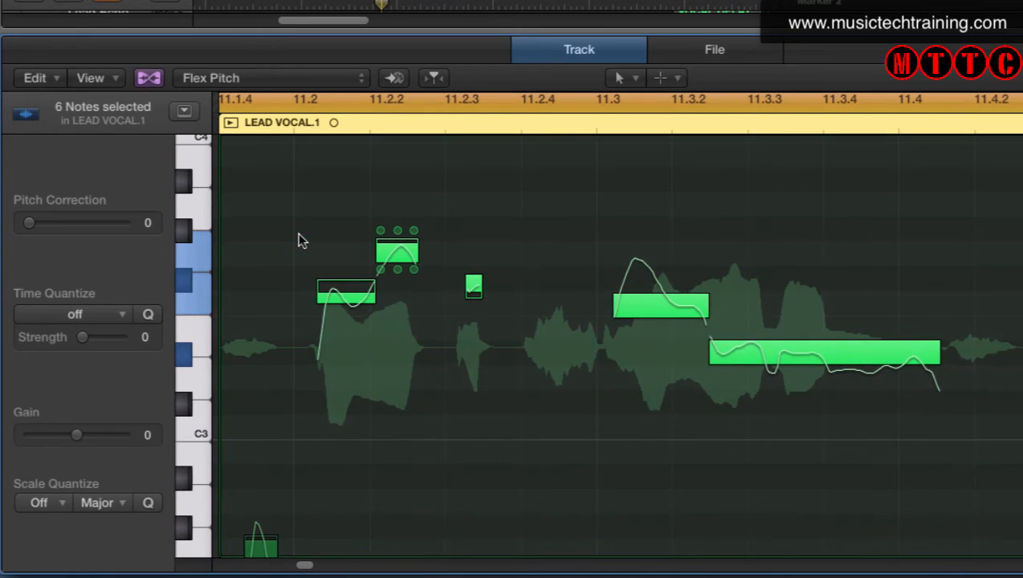
drag(224, 171, 915, 565)
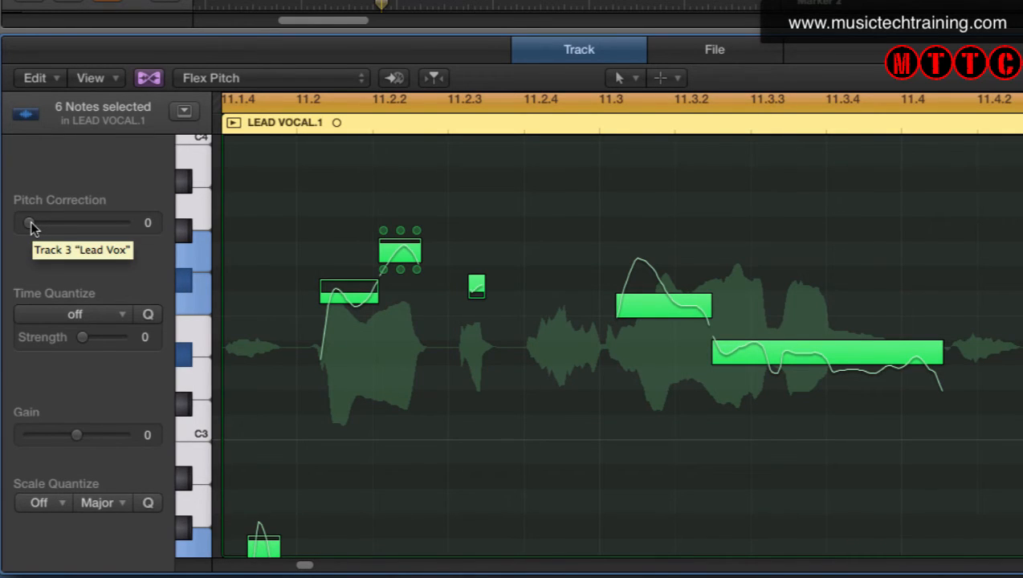
drag(31, 226, 80, 228)
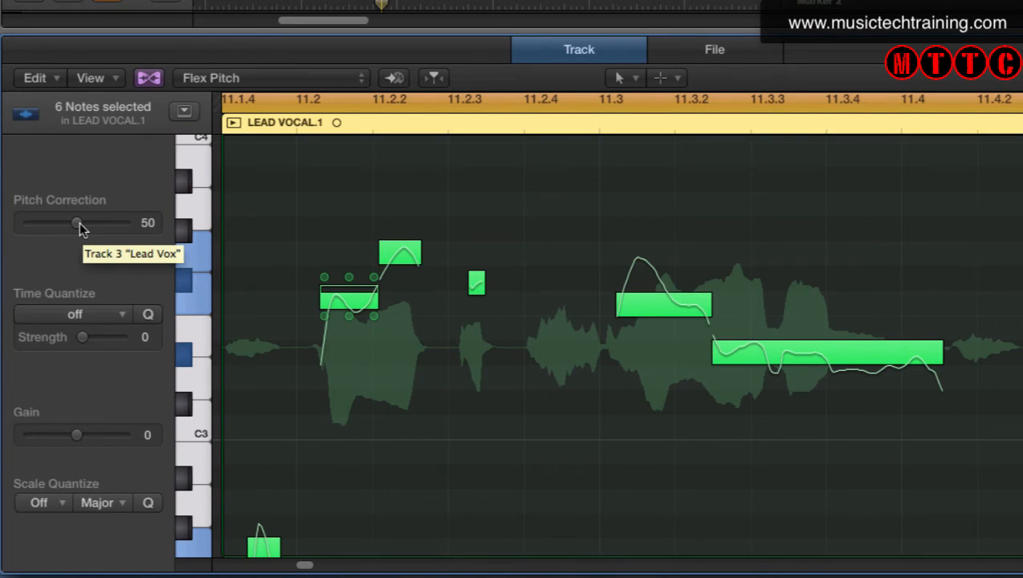
Step: Increase the six notes' Pitch Correction to 100 and check how the individual notes line up with the pitch grid
drag(79, 223, 143, 229)
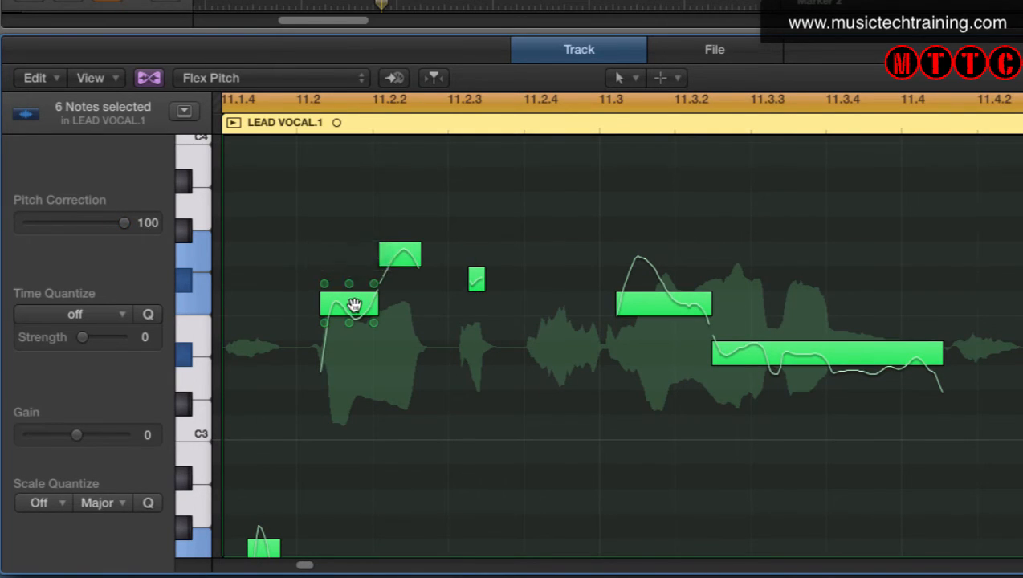
mouse_move(352, 290)
mouse_move(402, 245)
mouse_move(478, 267)
Step: Return the six bar 11 notes' Pitch Correction to 0 and set it to 50 again
drag(124, 223, 81, 226)
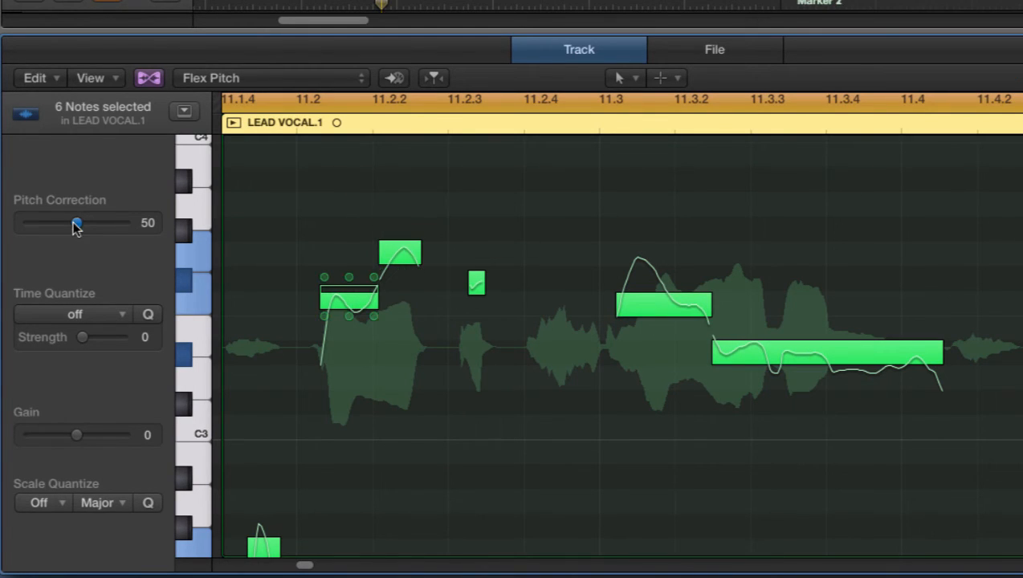
mouse_move(76, 224)
mouse_down()
mouse_move(61, 224)
mouse_move(75, 228)
mouse_up()
drag(78, 223, 29, 223)
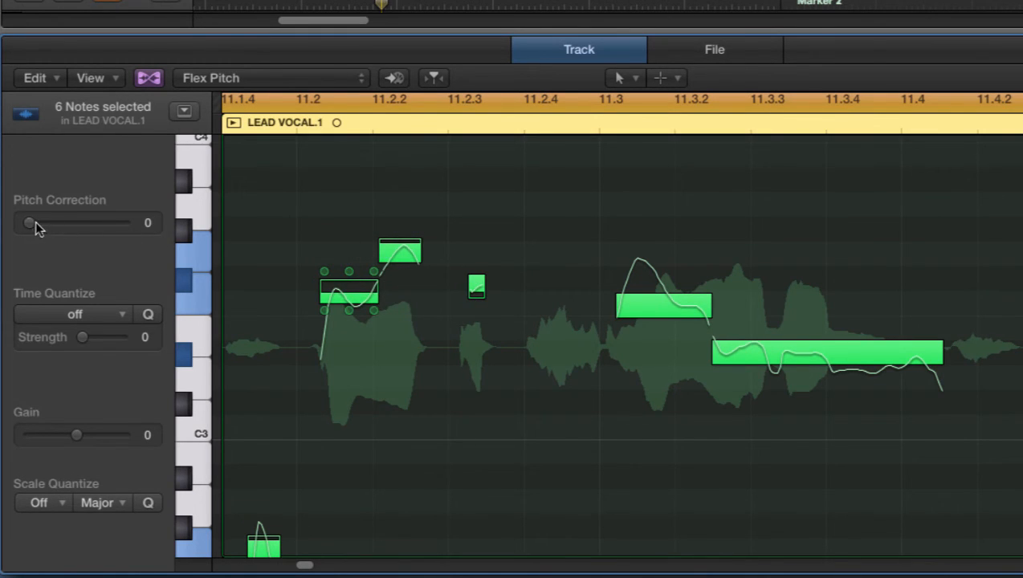
drag(32, 224, 82, 227)
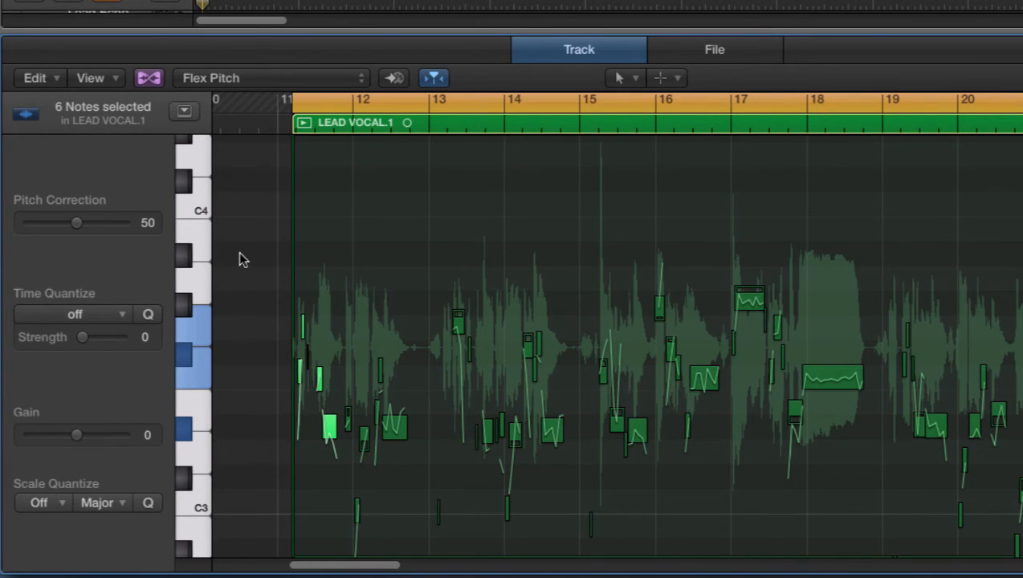
Step: Select all notes of the lead vocal and set them to Original Pitch
key(super+a)
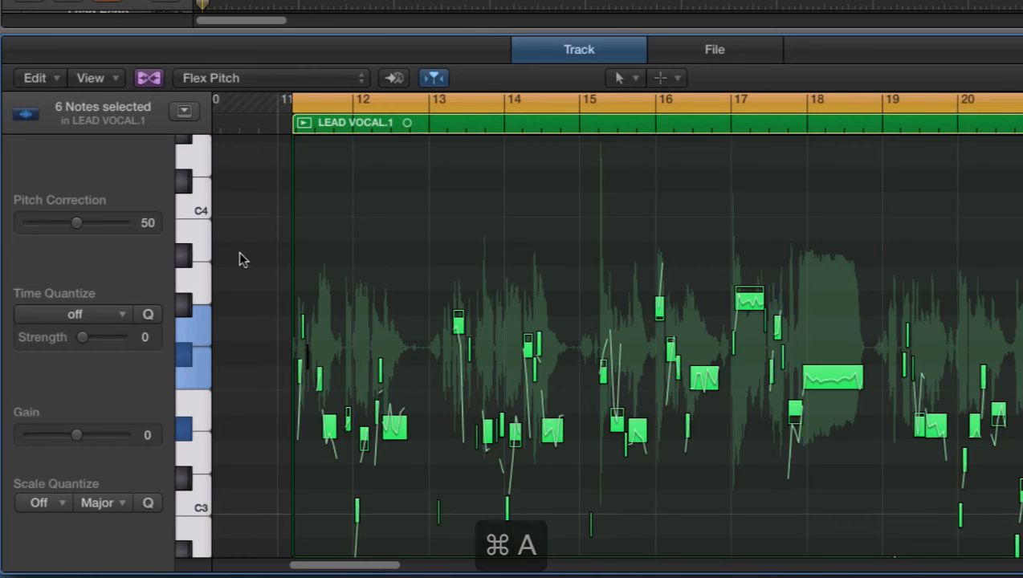
scroll(240, 259, left, 1)
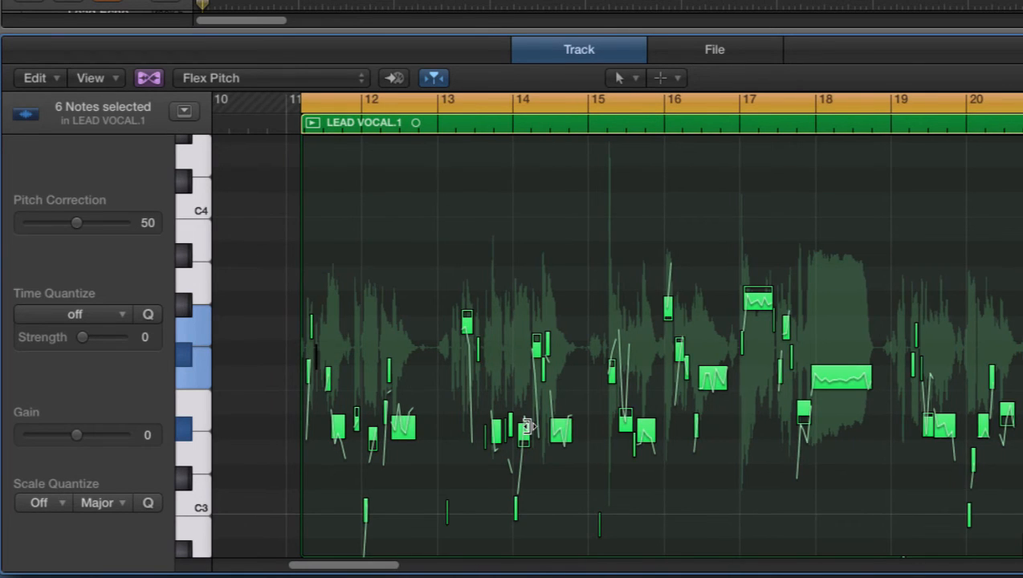
right_click(841, 381)
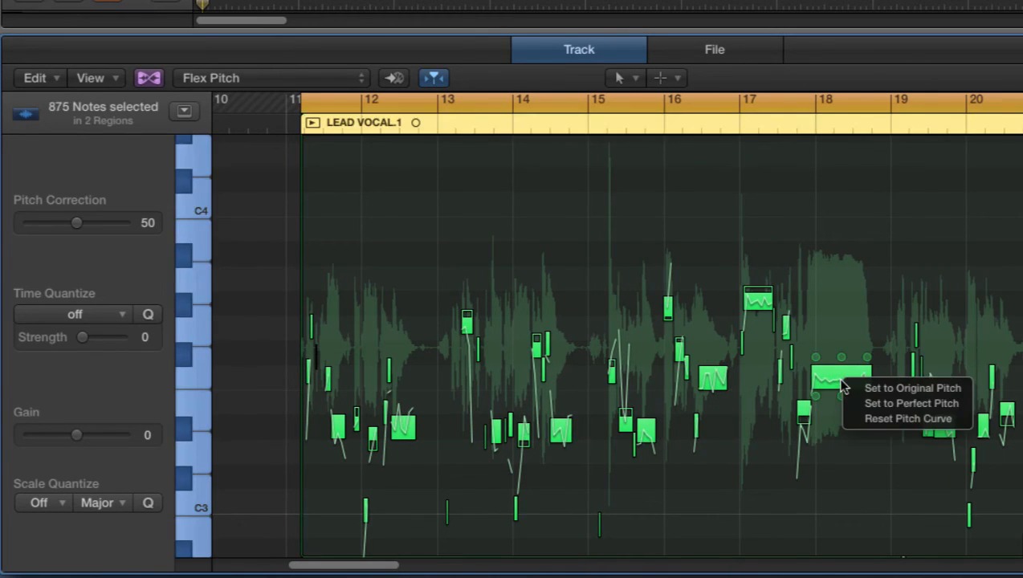
click(899, 388)
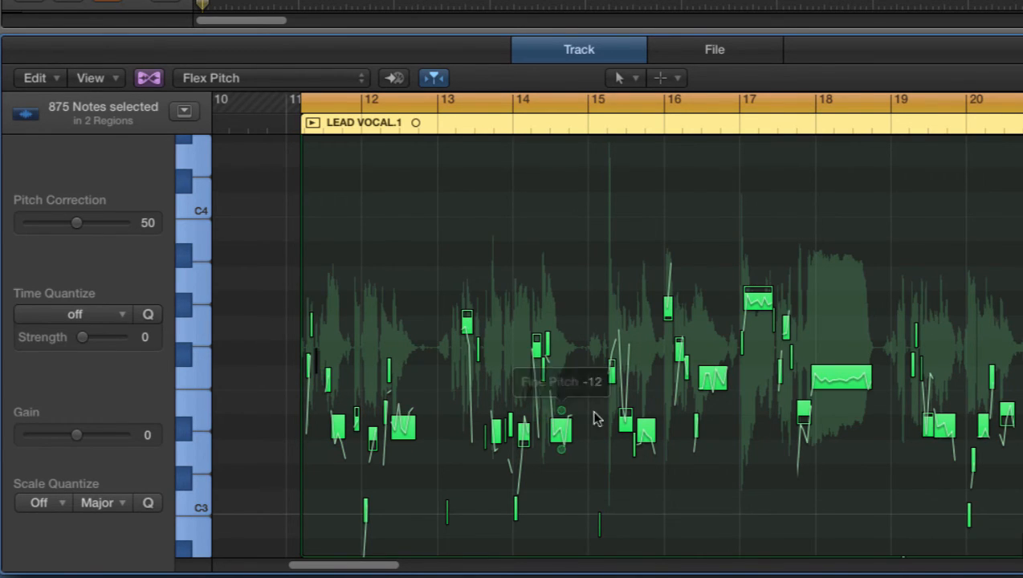
Step: Set all the selected vocal notes to Perfect Pitch and play back the result
scroll(778, 398, left, 1)
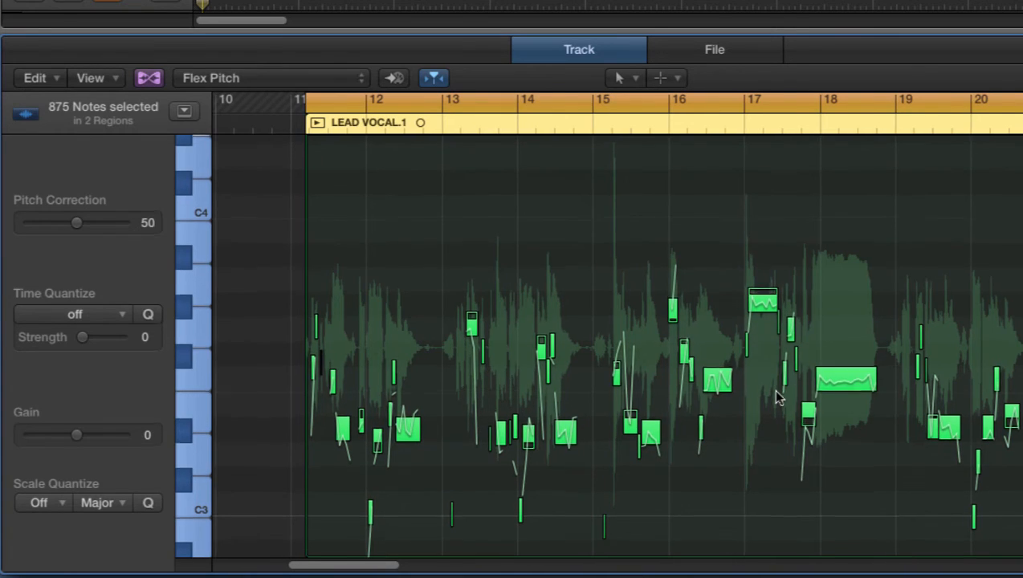
right_click(851, 383)
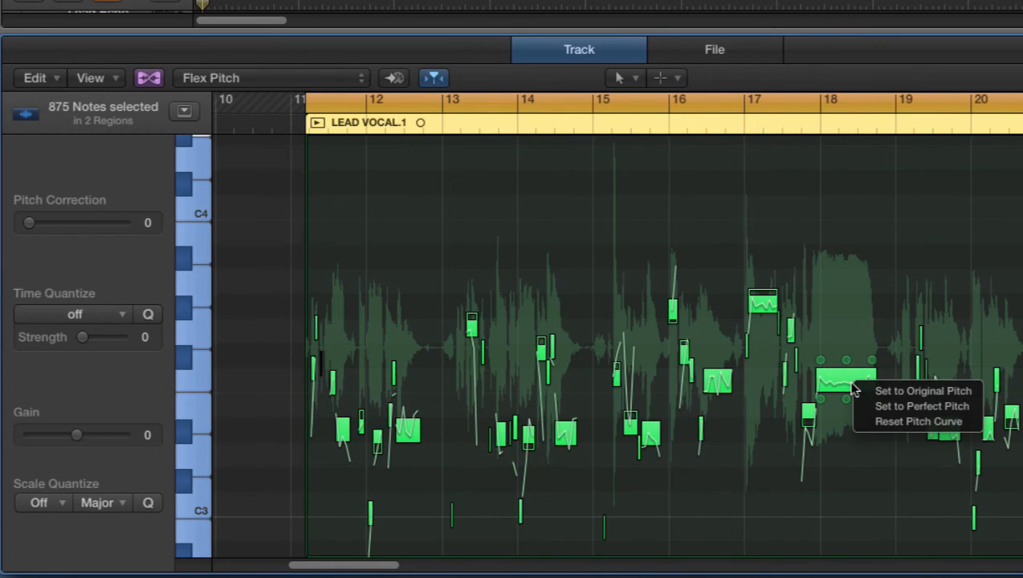
click(894, 408)
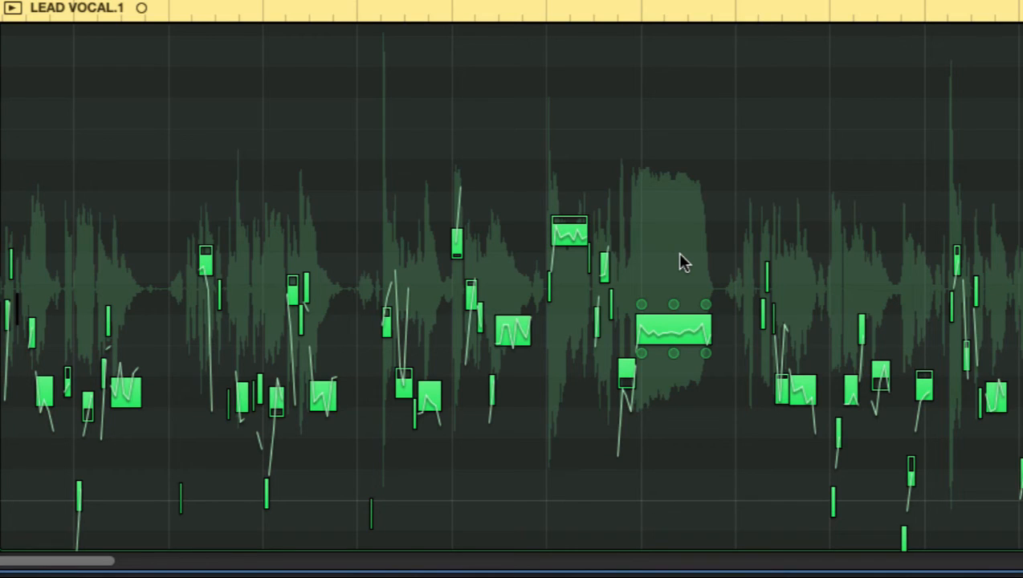
key(super+shift+z)
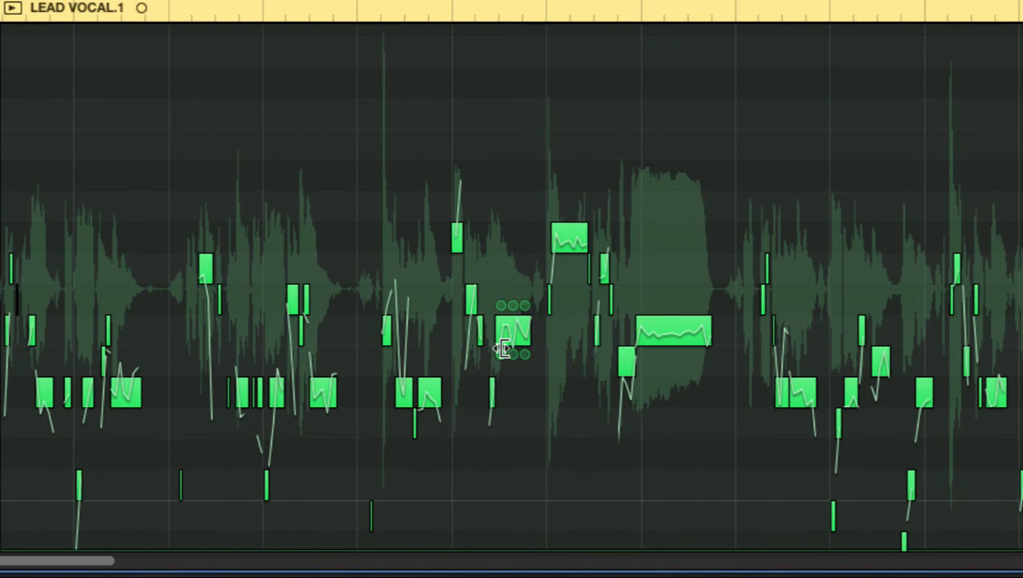
key(space)
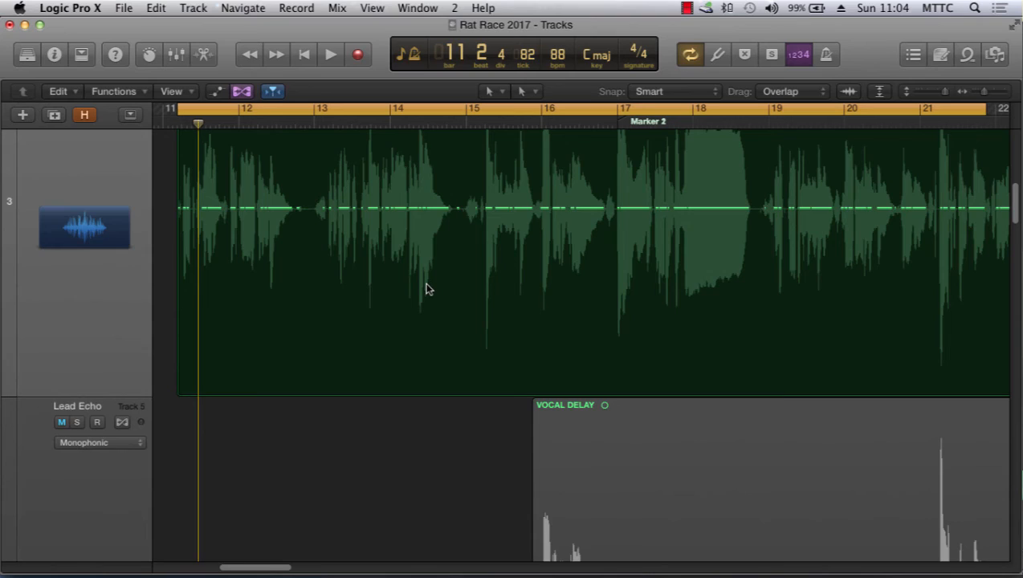
Step: Bring the Lead Vox track into view in the tracks area and reopen its vocal region in the track editor
scroll(428, 289, up, 5)
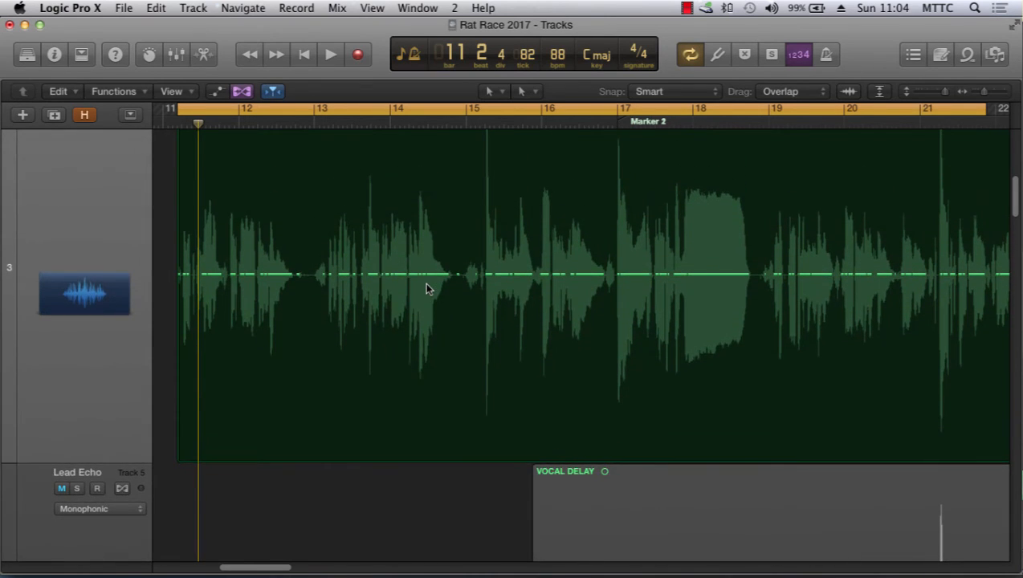
scroll(427, 289, up, 2)
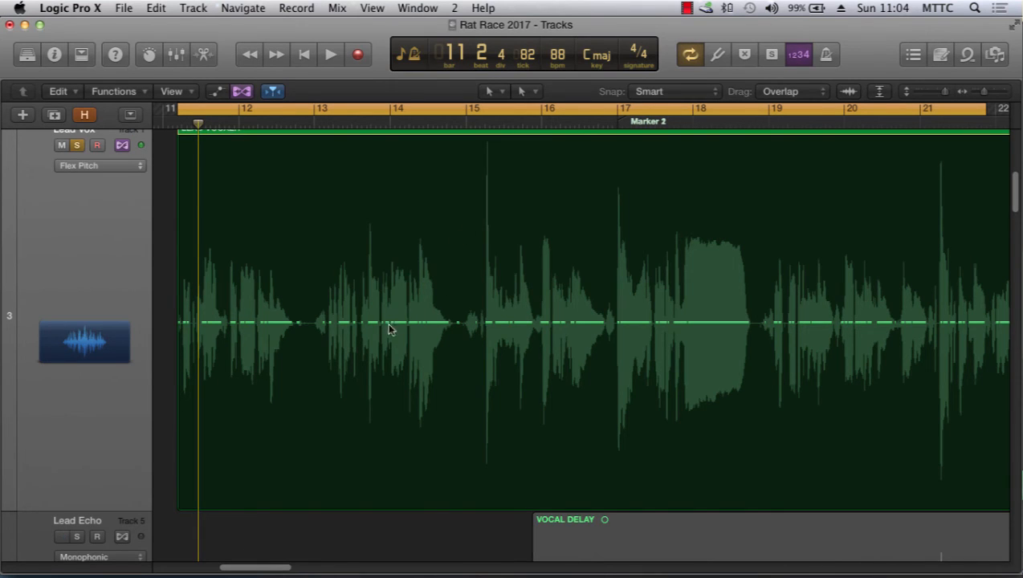
scroll(222, 321, left, 1)
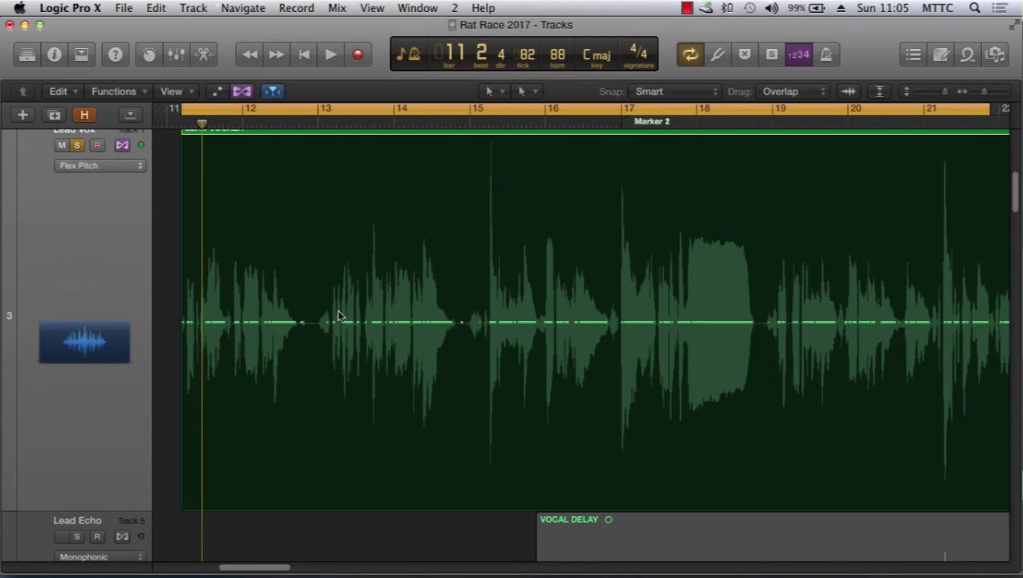
double_click(915, 301)
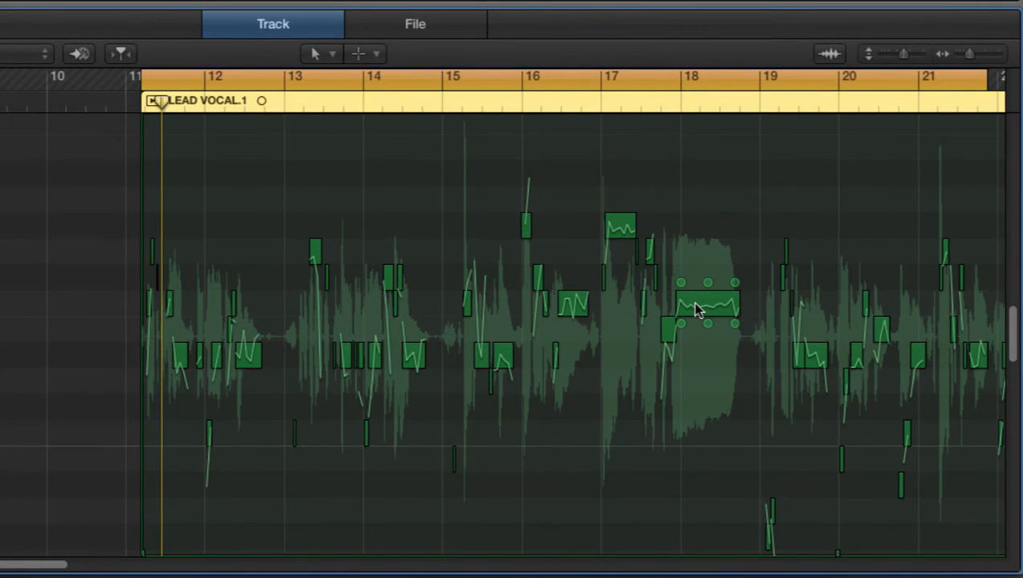
Step: Set the long note at bar 18 to Original Pitch, and apply Original Pitch to all notes of the lead vocal
right_click(697, 310)
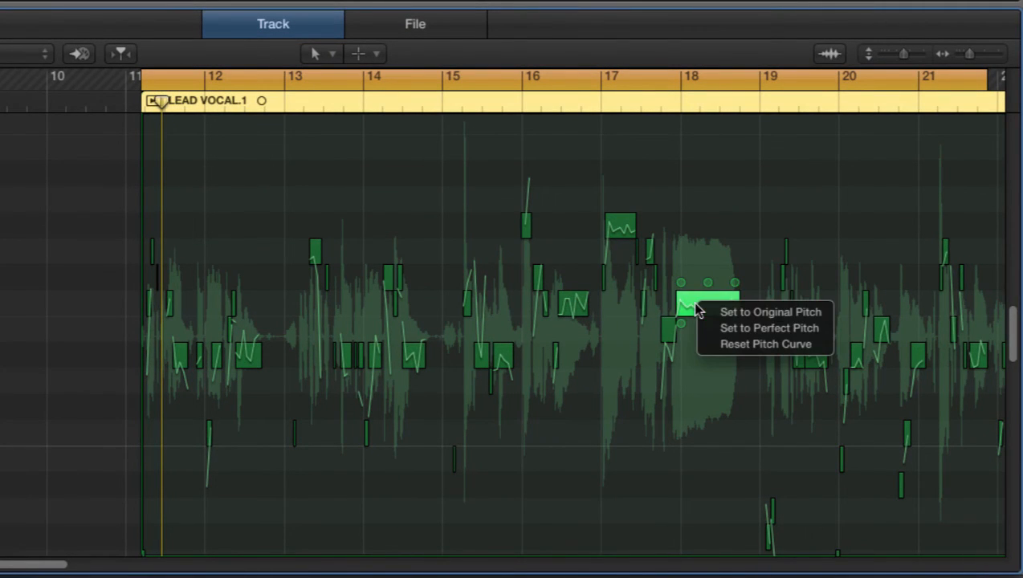
click(751, 314)
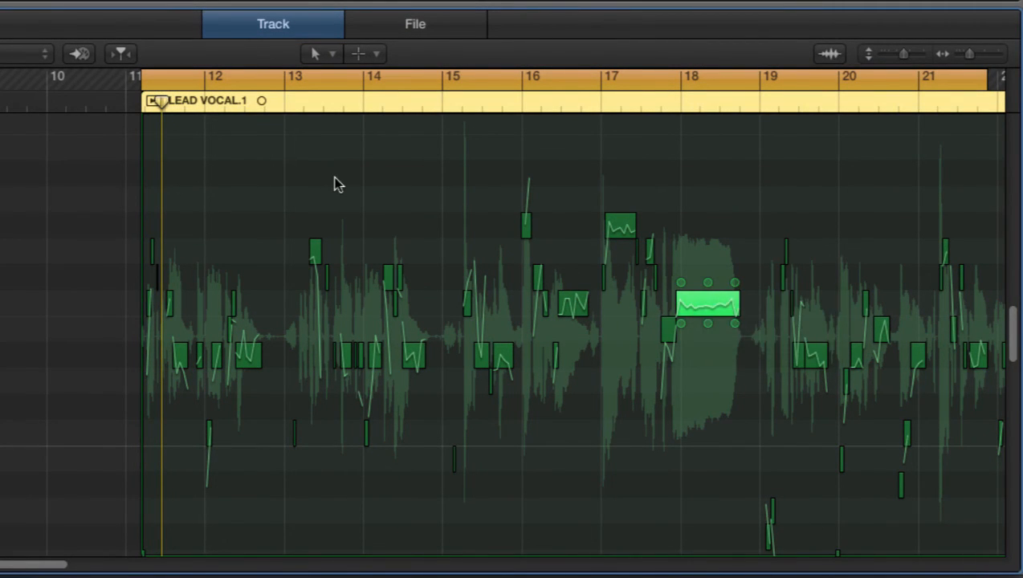
key(super+a)
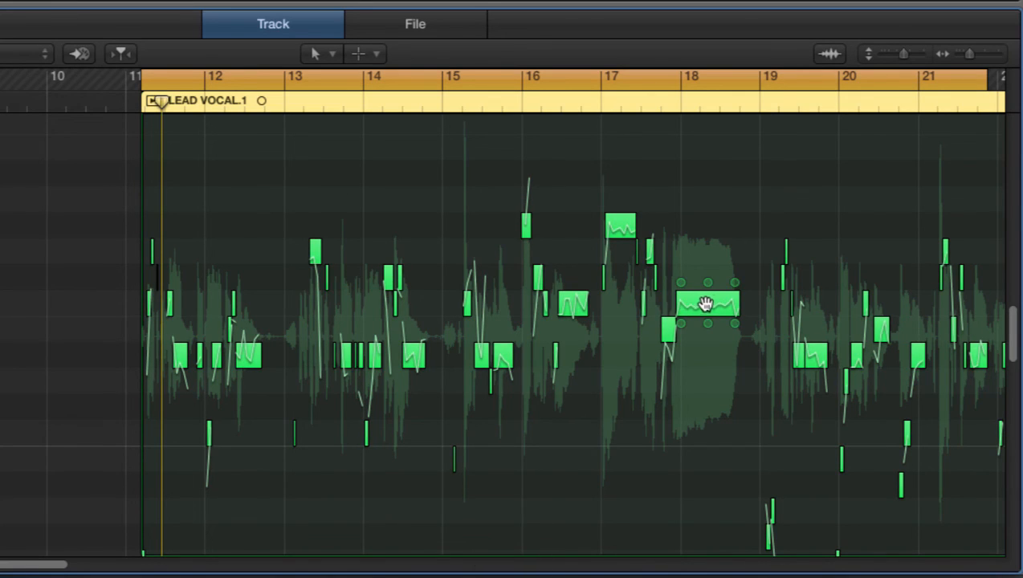
right_click(706, 306)
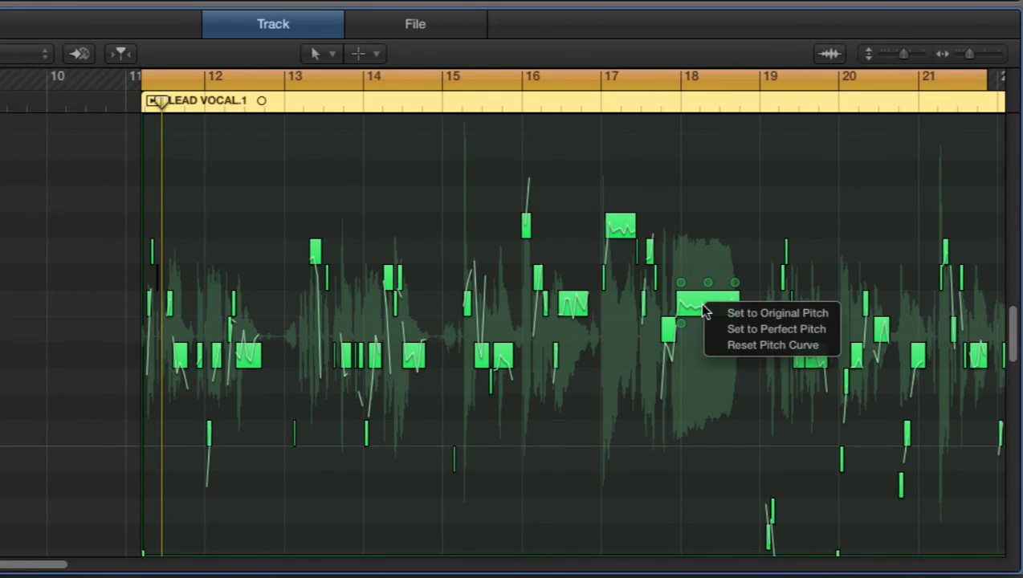
click(768, 314)
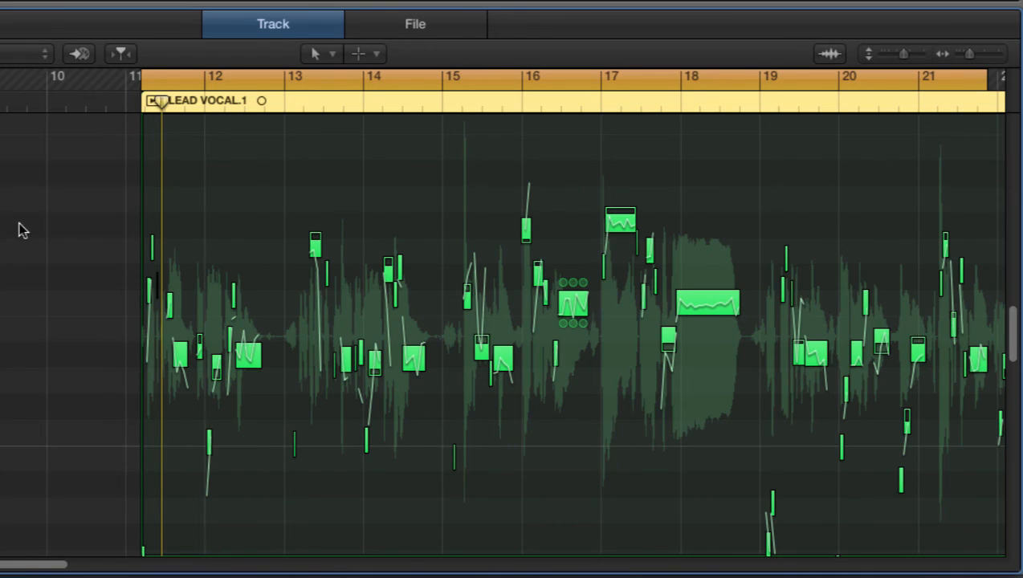
click(1, 165)
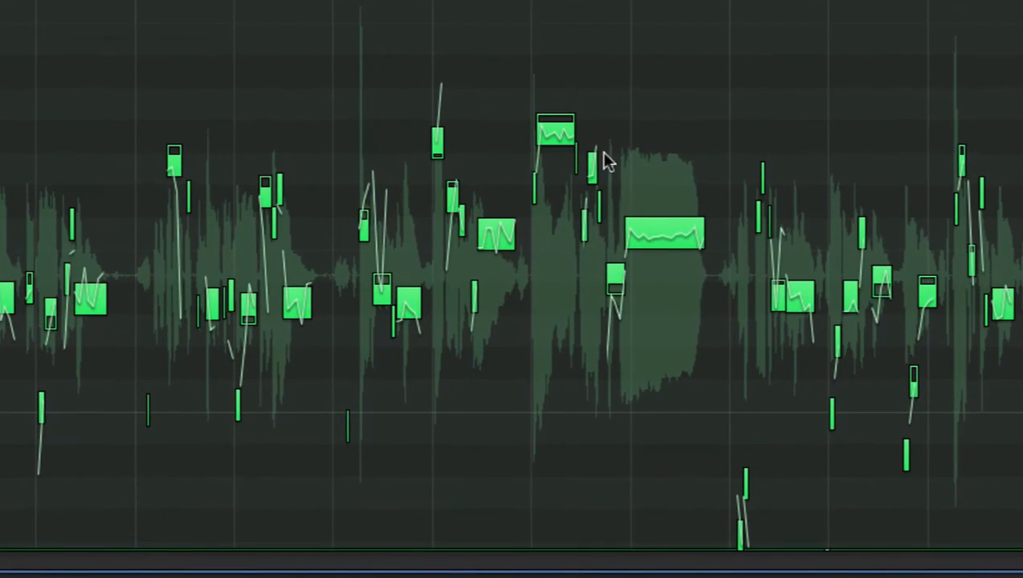
Step: Examine the long bar 18 note and the pitch curves of the lead vocal's notes in close-up
mouse_move(658, 236)
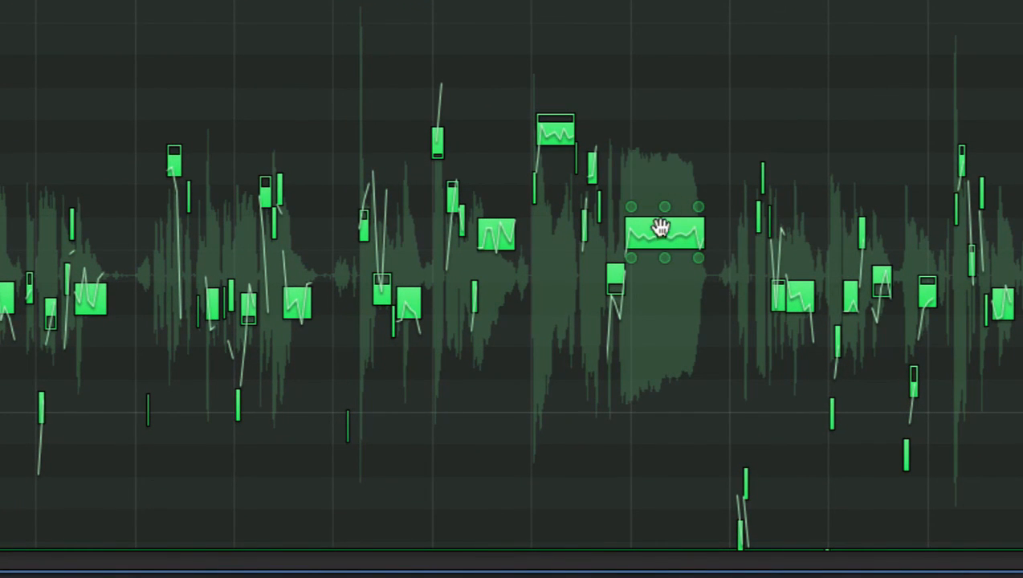
mouse_move(667, 217)
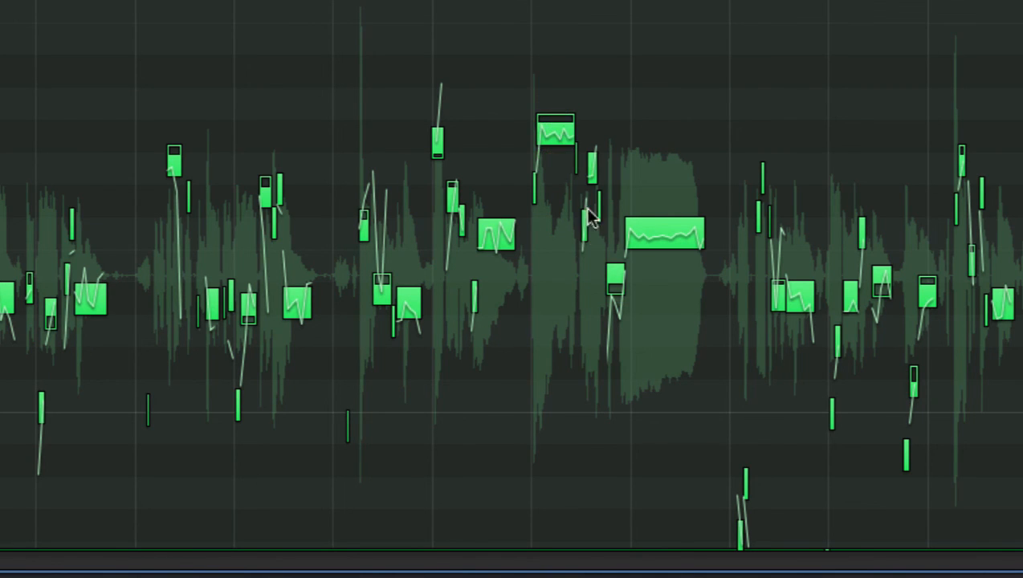
key(super+Right)
key(super+Right)
key(super+Right)
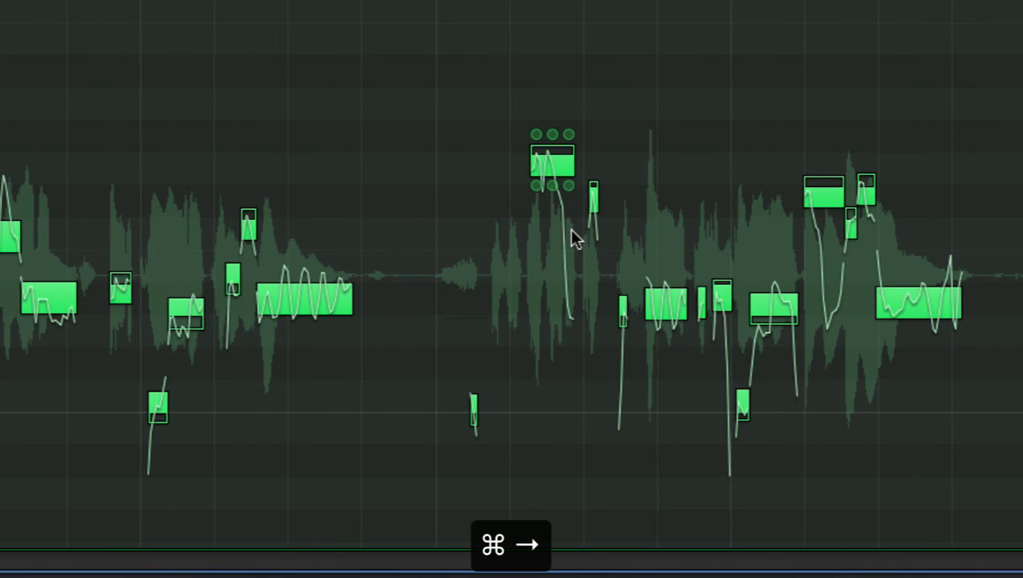